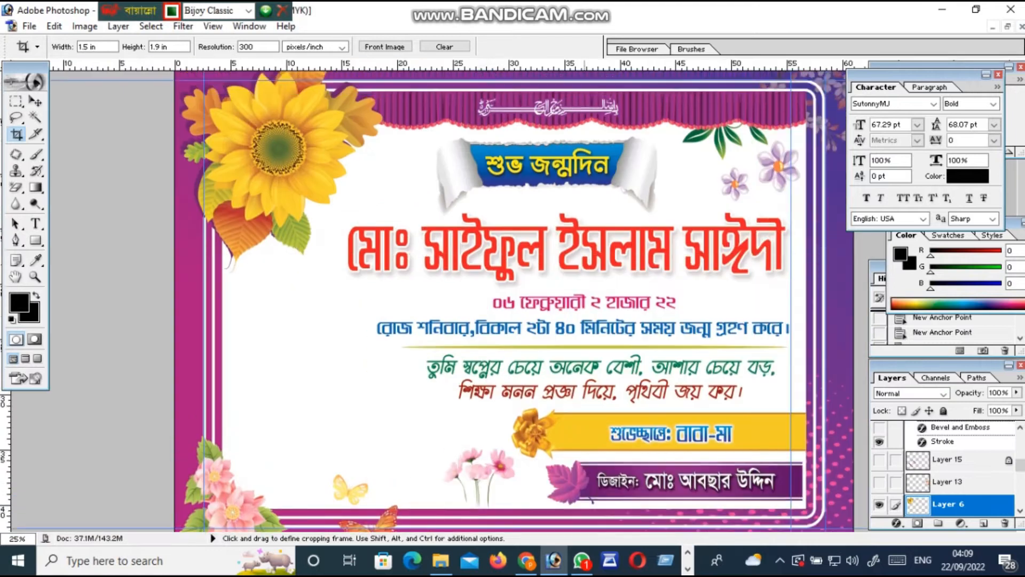
Fit the card on screen with the Zoom tool, then zoom in on the name area
left_click(35, 277)
right_click(395, 264)
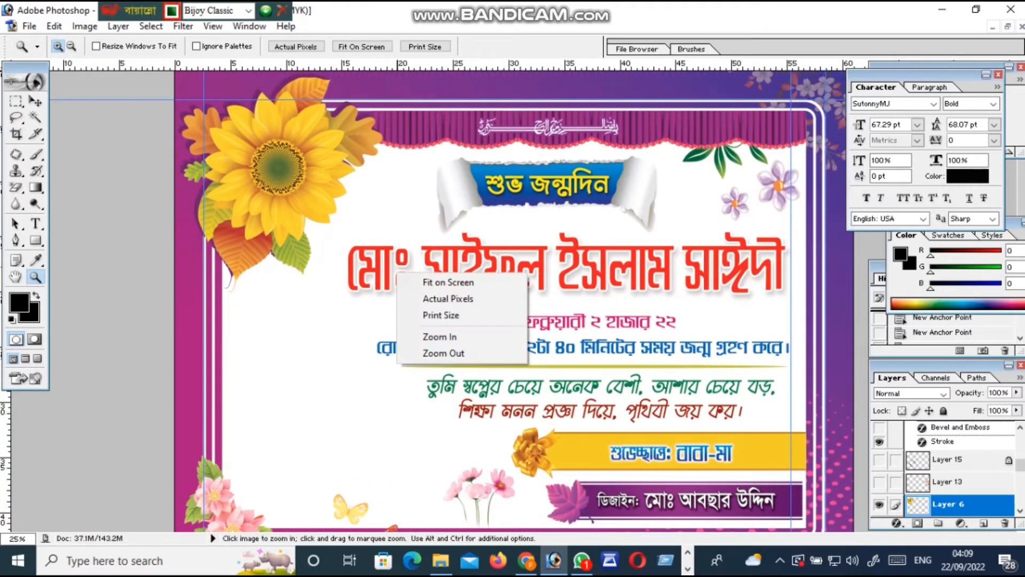
left_click(422, 282)
scroll(488, 301, "up", 1)
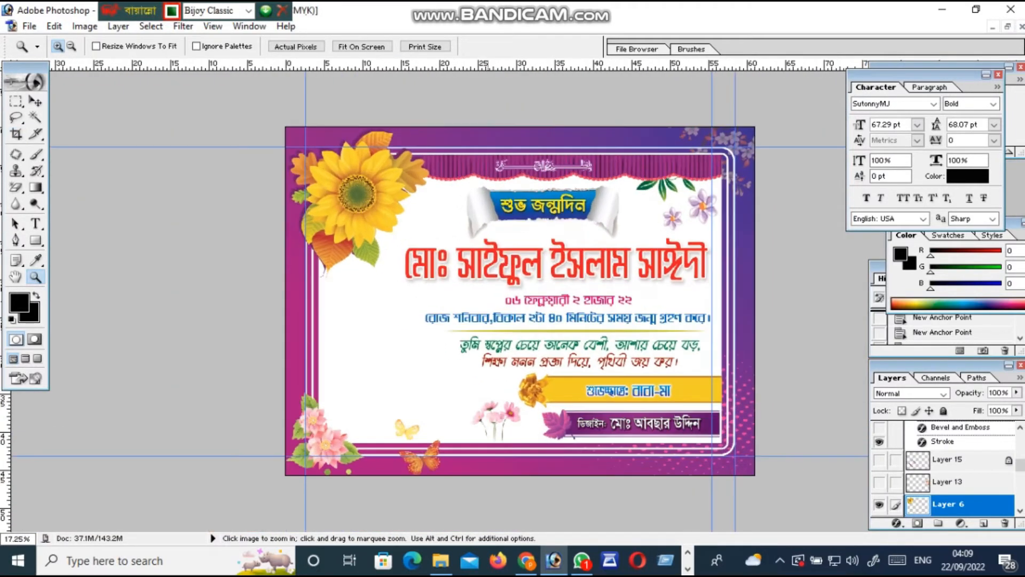
scroll(488, 300, "up", 6)
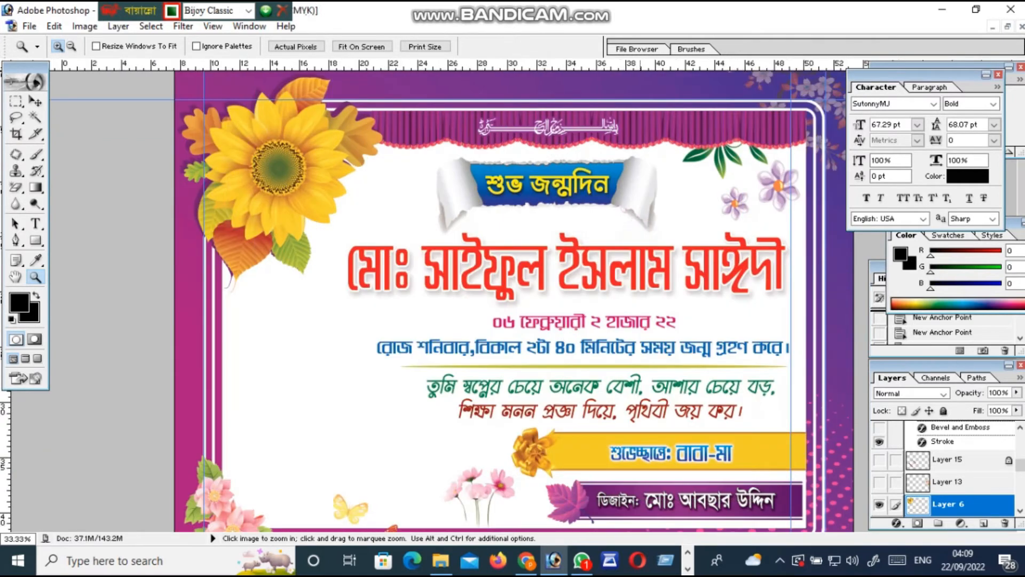
scroll(465, 302, "down", 3)
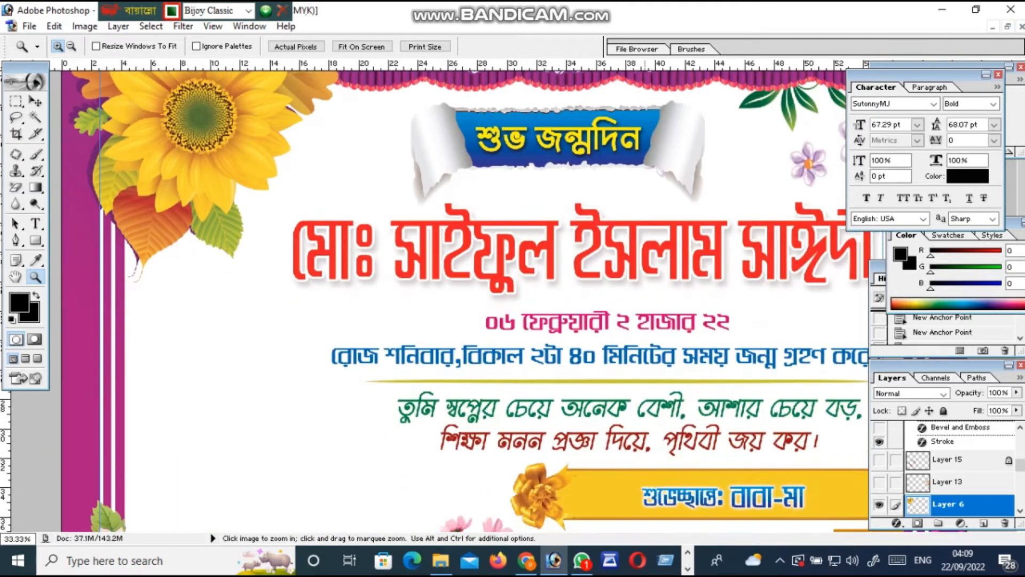
right_click(574, 257)
left_click(599, 270)
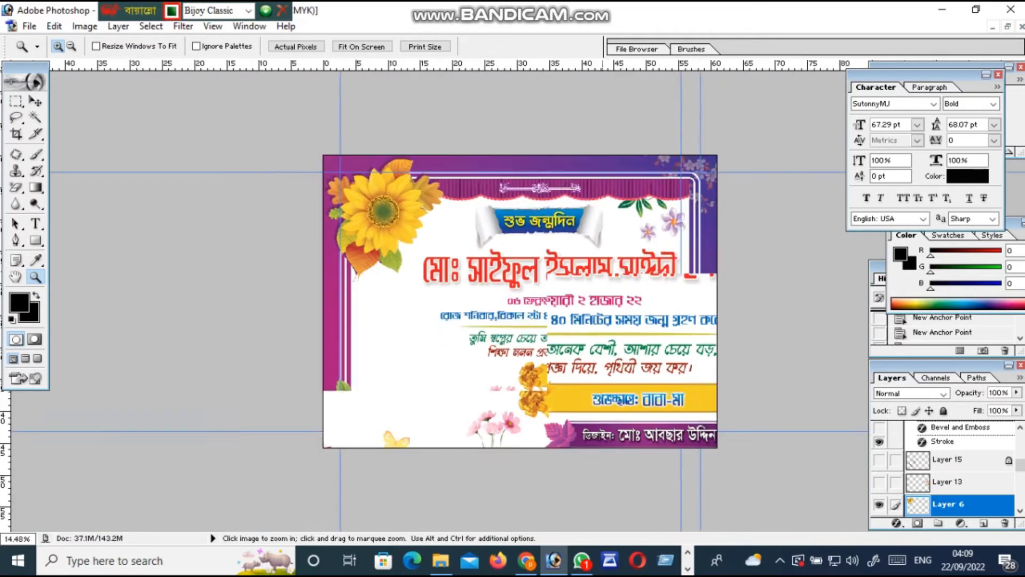
scroll(515, 303, "up", 1)
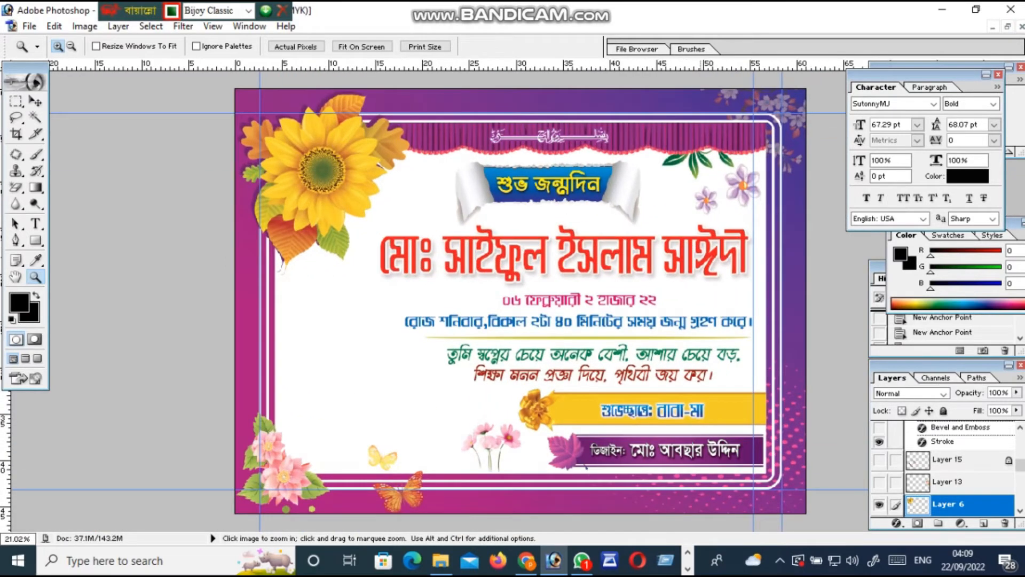
left_click(701, 262)
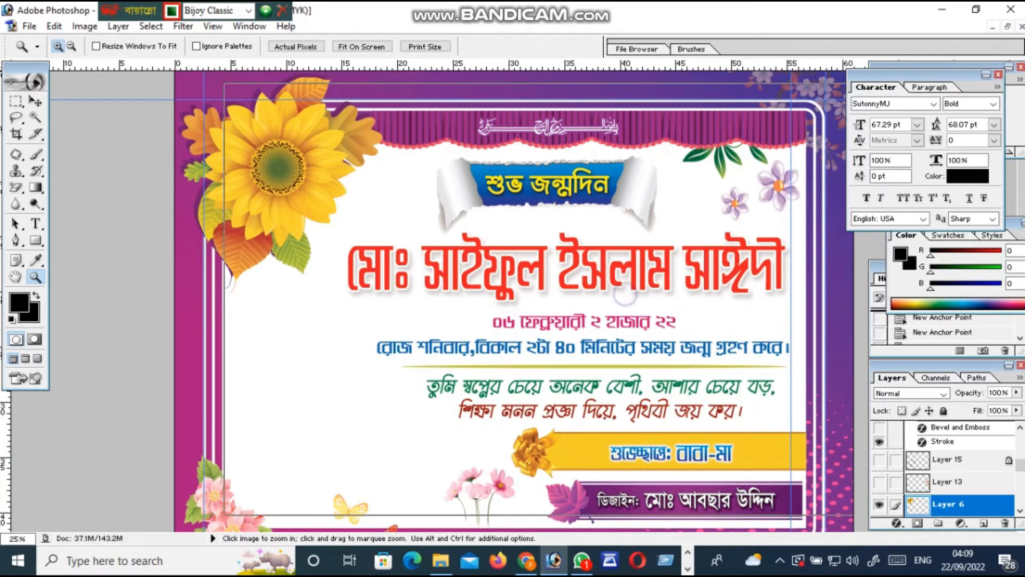
left_click(623, 293)
scroll(623, 293, "up", 2)
scroll(624, 293, "down", 1)
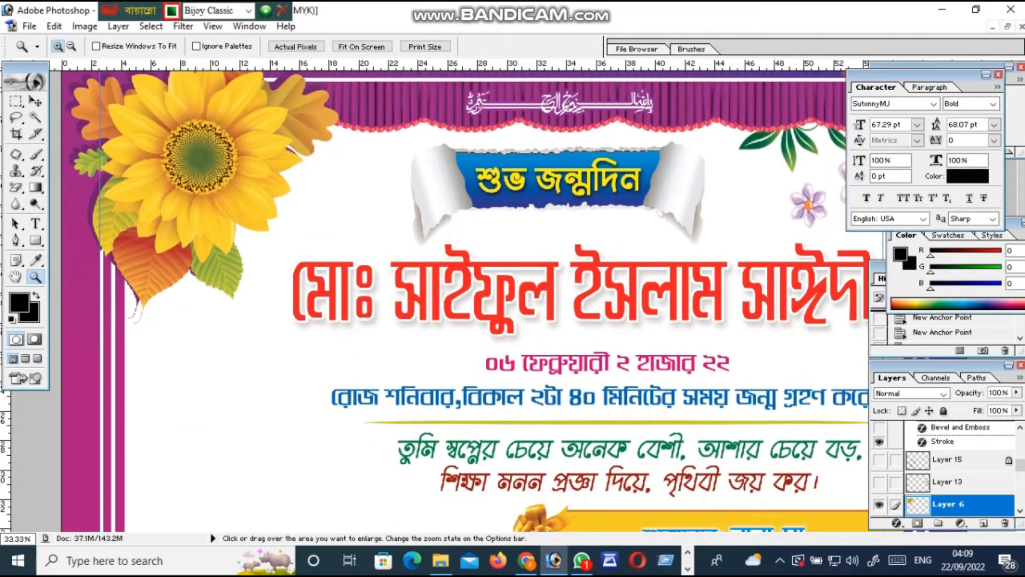
Move the History panel aside and select the whole red name line with the Type tool
left_click(880, 267)
left_click_drag(880, 267, 911, 281)
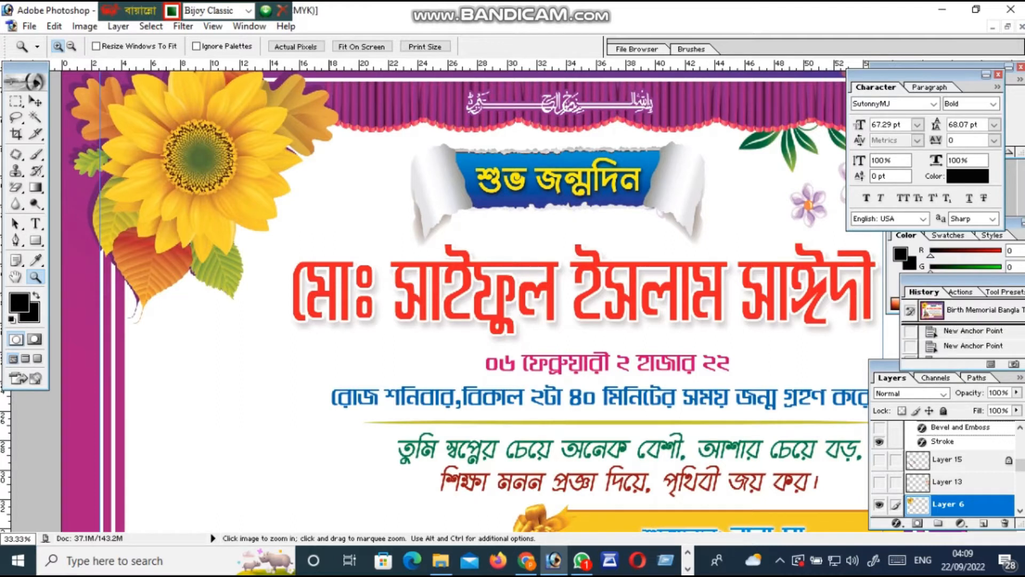
key("t")
left_click_drag(292, 293, 874, 293)
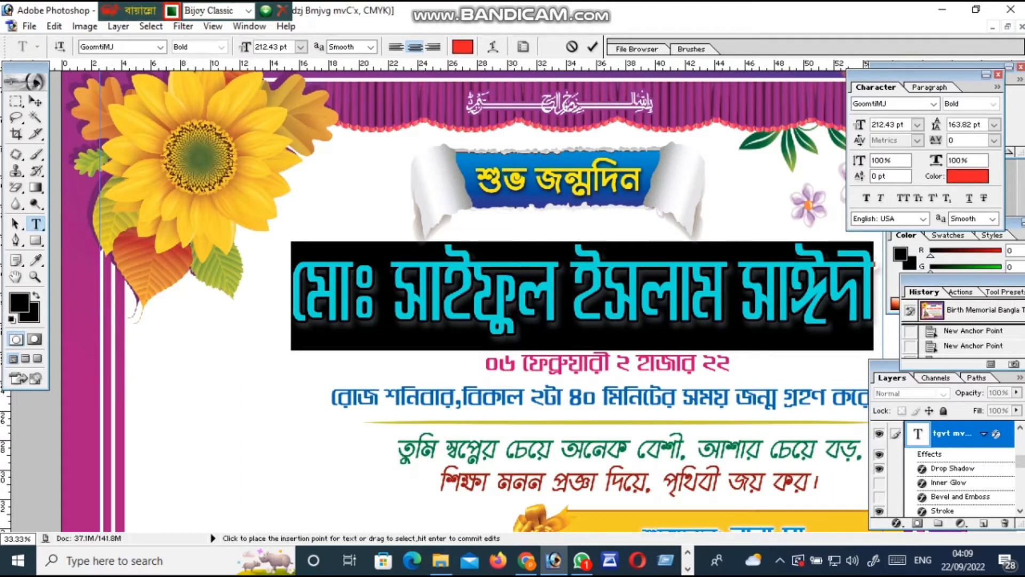
left_click(327, 303)
Replace the old headline text with the child's full name in Bengali
left_click_drag(291, 292, 874, 292)
left_click(135, 47)
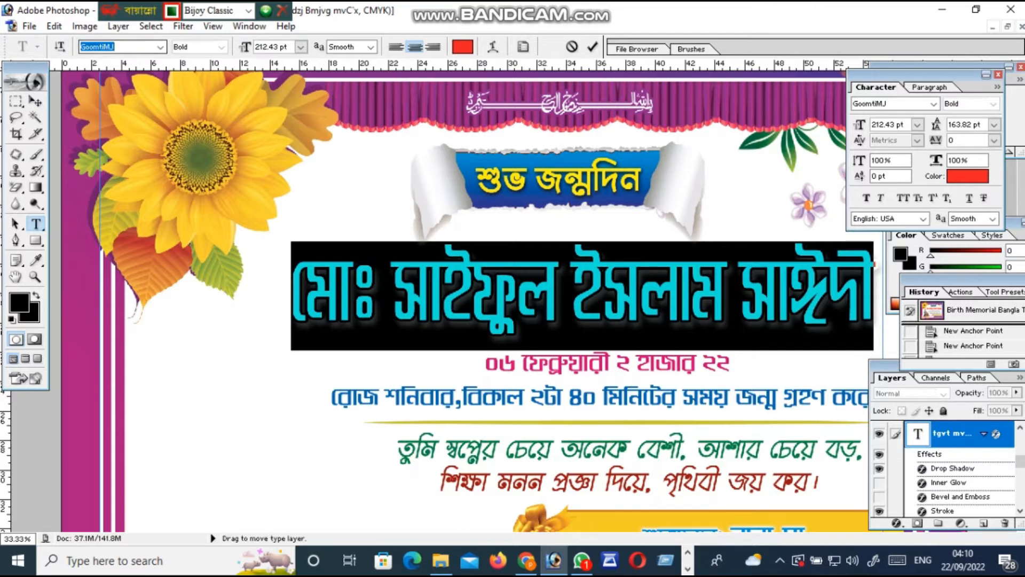
left_click(534, 288)
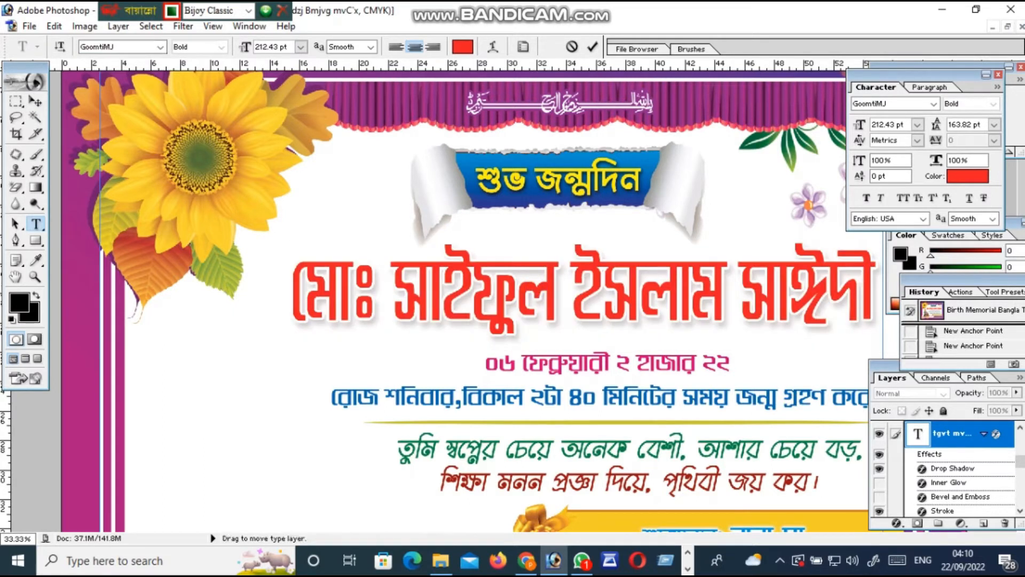
left_click_drag(879, 294, 291, 297)
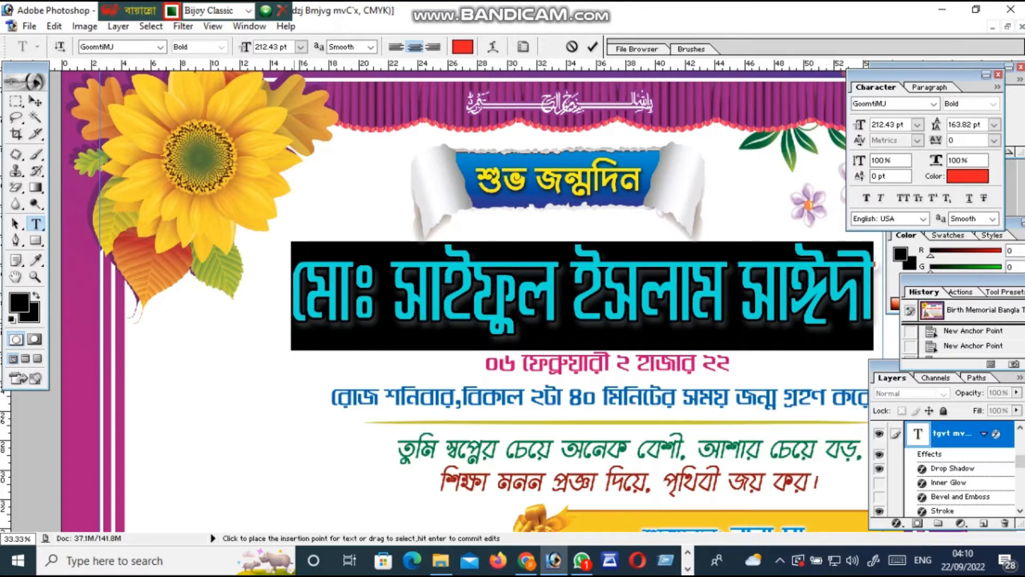
key("BackSpace")
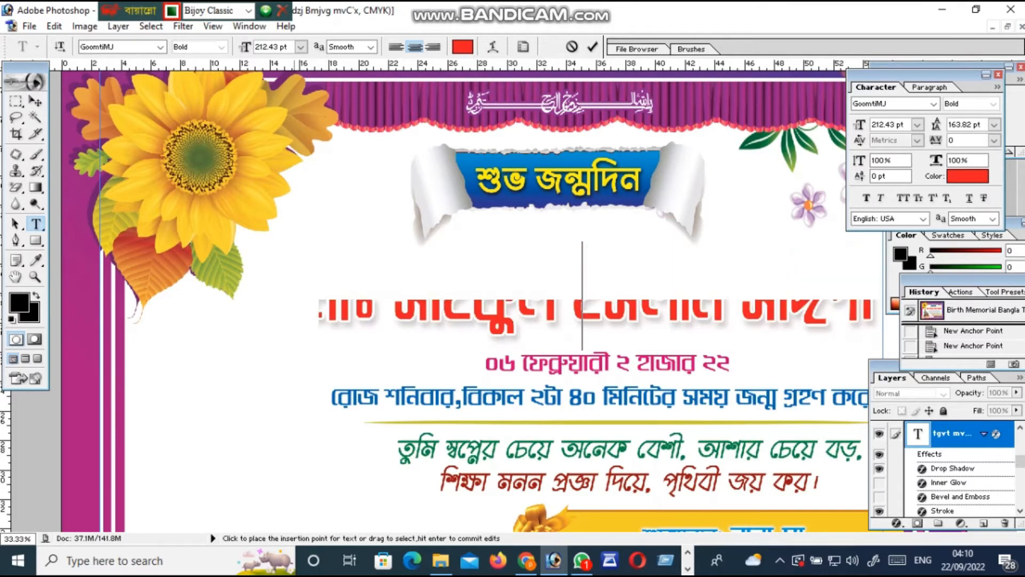
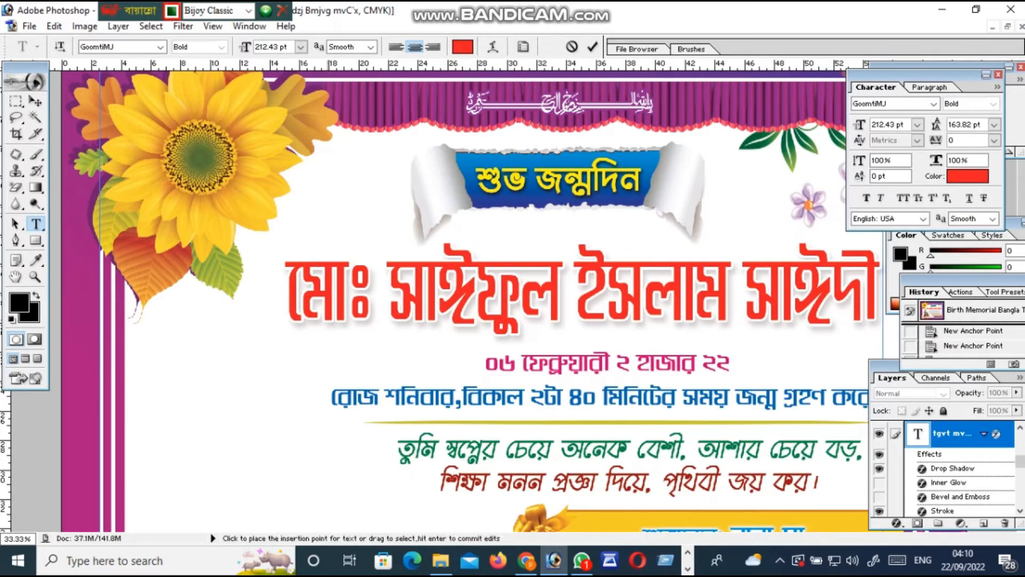
Fix the misspelt vowel signs in the name and commit the text edit
scroll(369, 267, "down", 1)
scroll(369, 267, "up", 4)
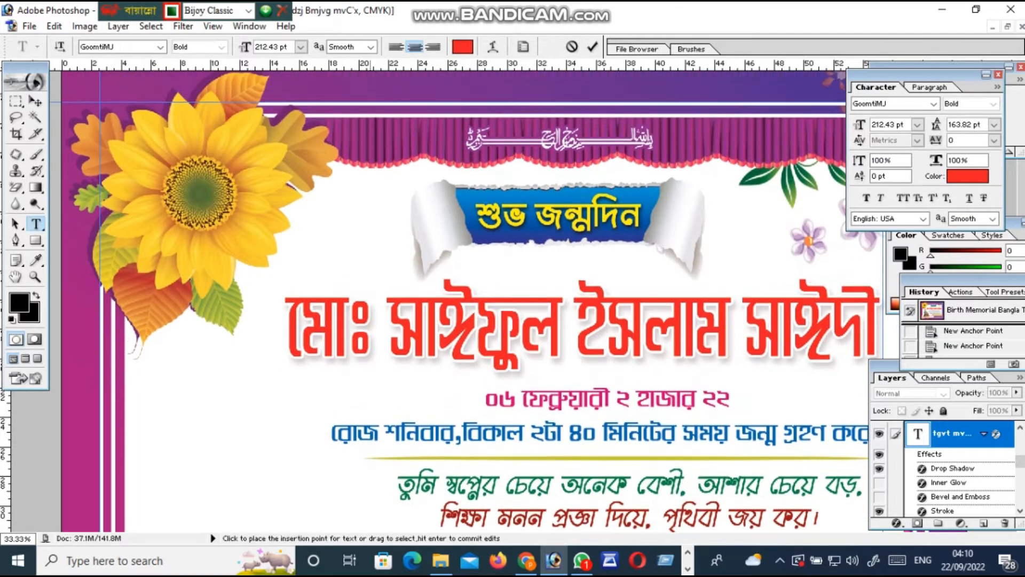
scroll(369, 299, "down", 2)
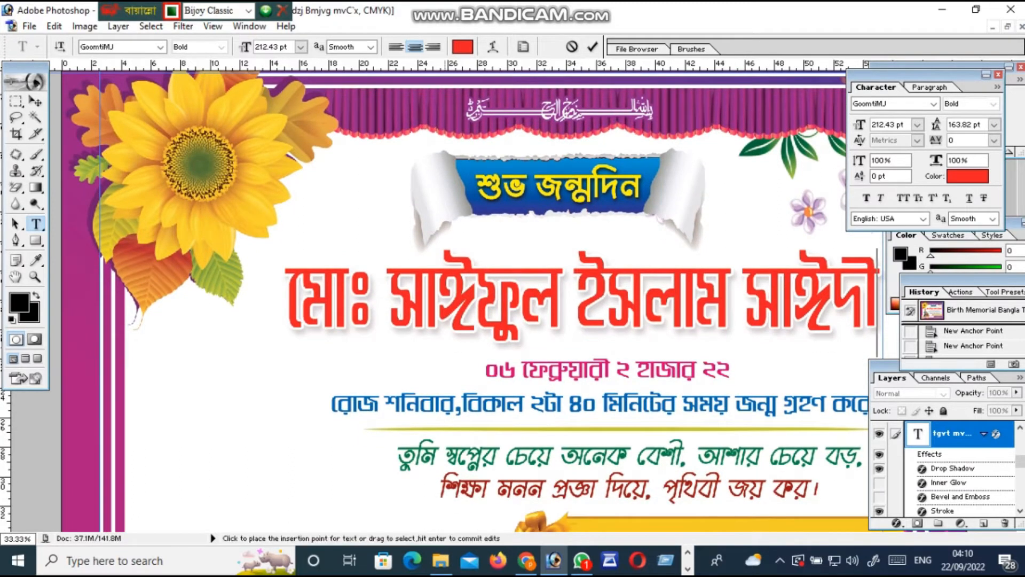
scroll(443, 299, "down", 2)
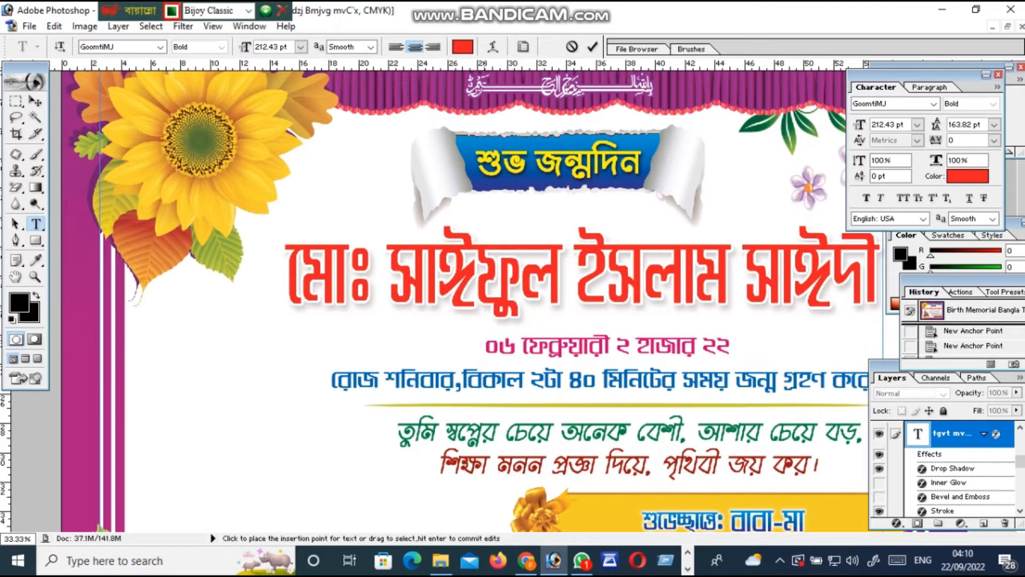
left_click(476, 278)
key("BackSpace")
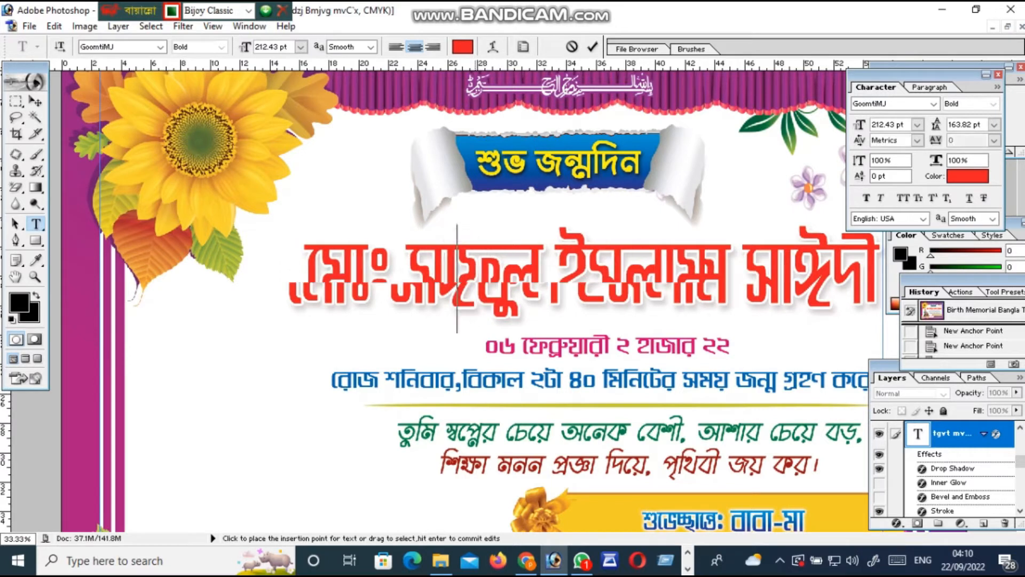
type("ই")
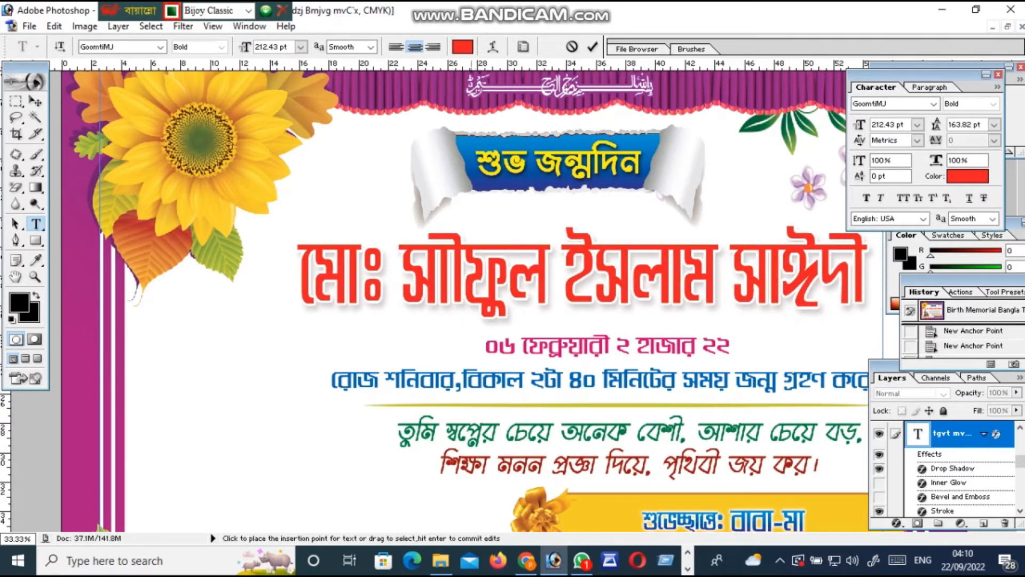
key("BackSpace")
type("ি")
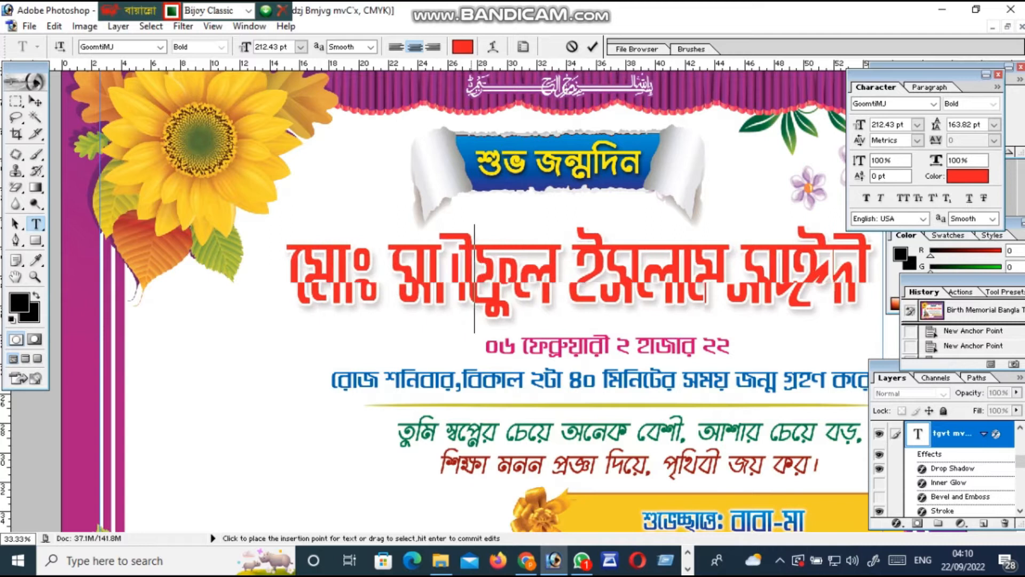
key("BackSpace")
key("BackSpace")
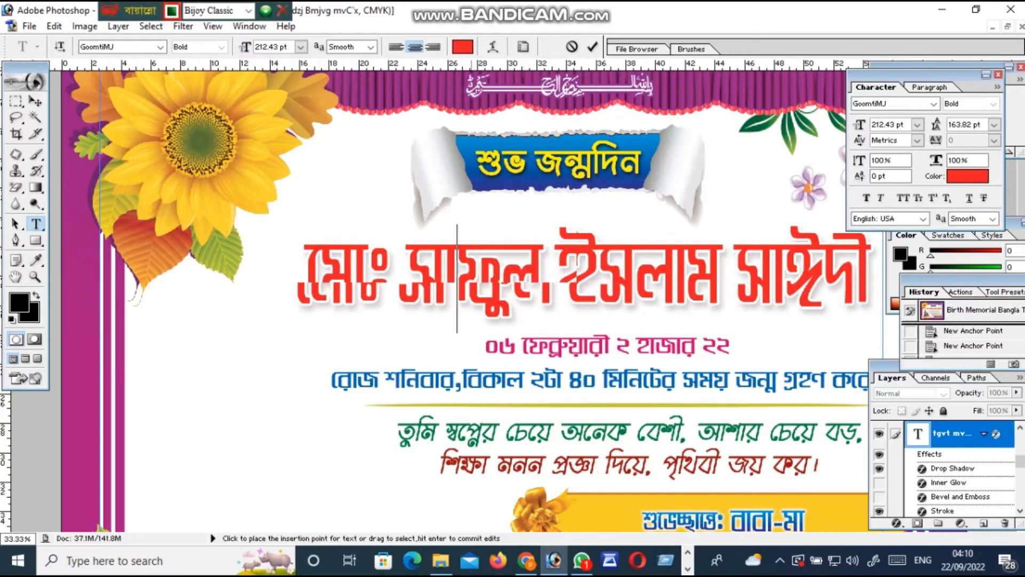
type("ই")
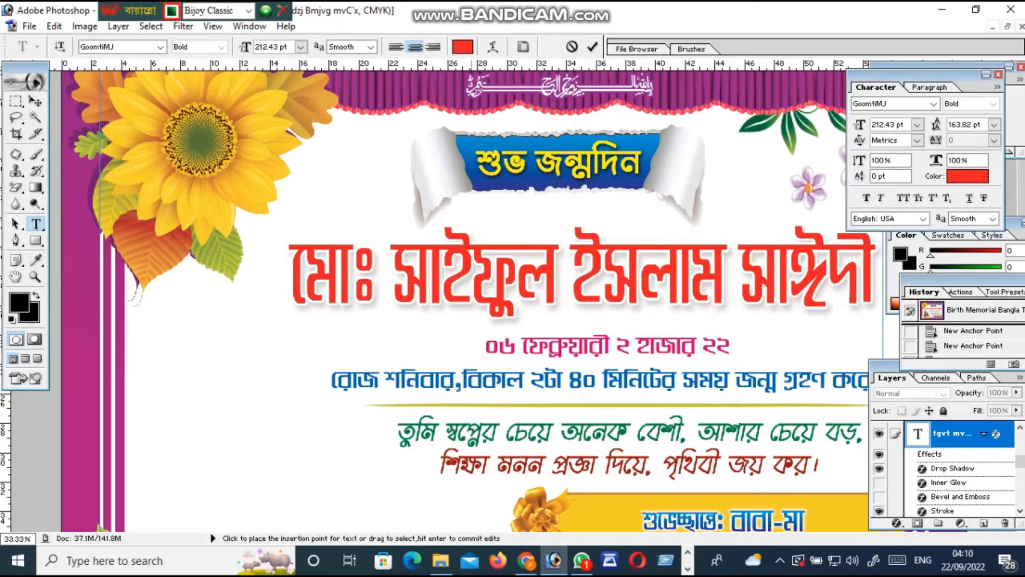
scroll(470, 299, "down", 1)
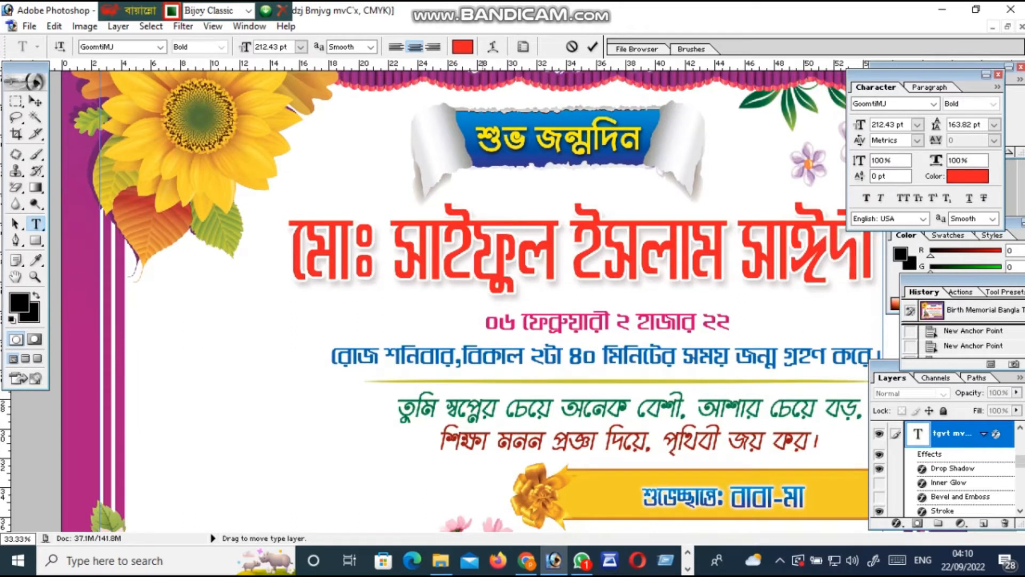
left_click(35, 223)
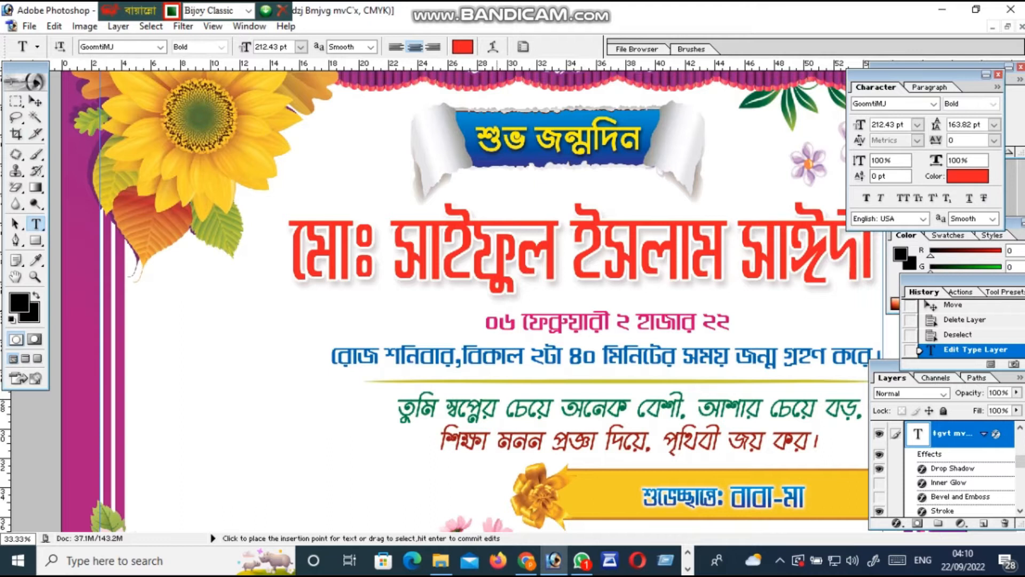
Select the pink date line and retype it via Bijoy keystrokes as ০৬ ফেব্রুয়ারী ২ হাজার ২২
left_click_drag(486, 323, 732, 323)
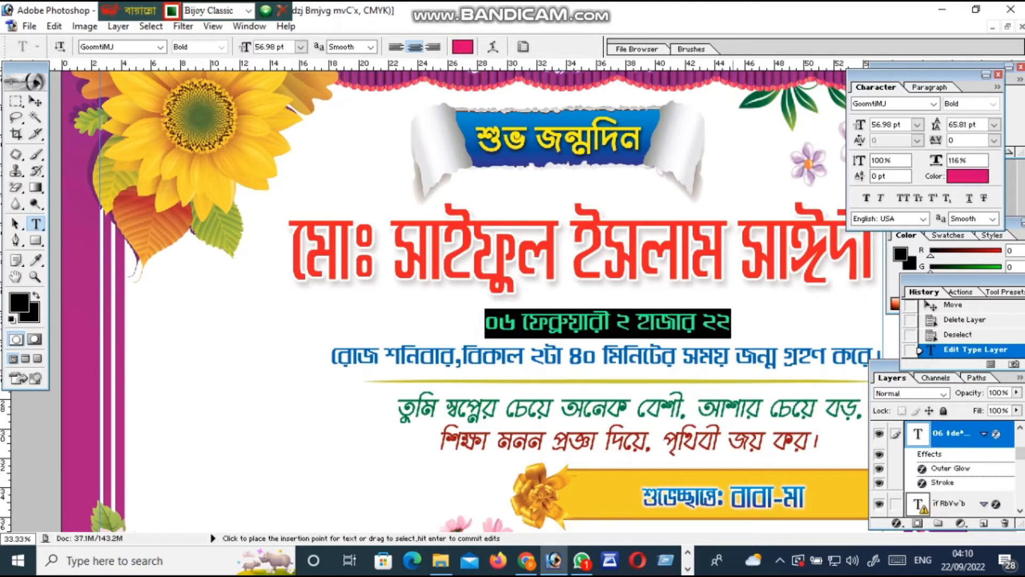
type("06")
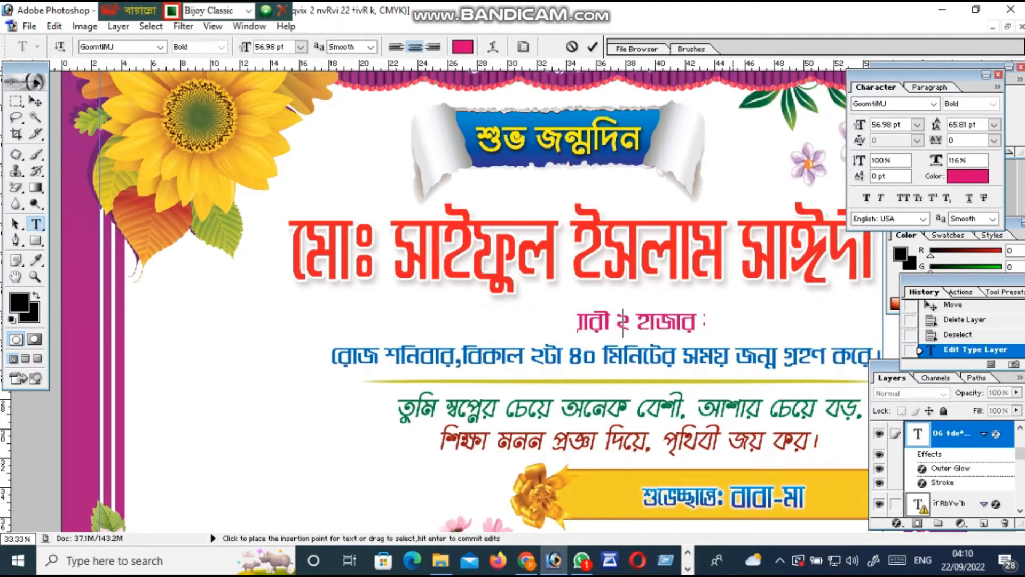
type(" cR")
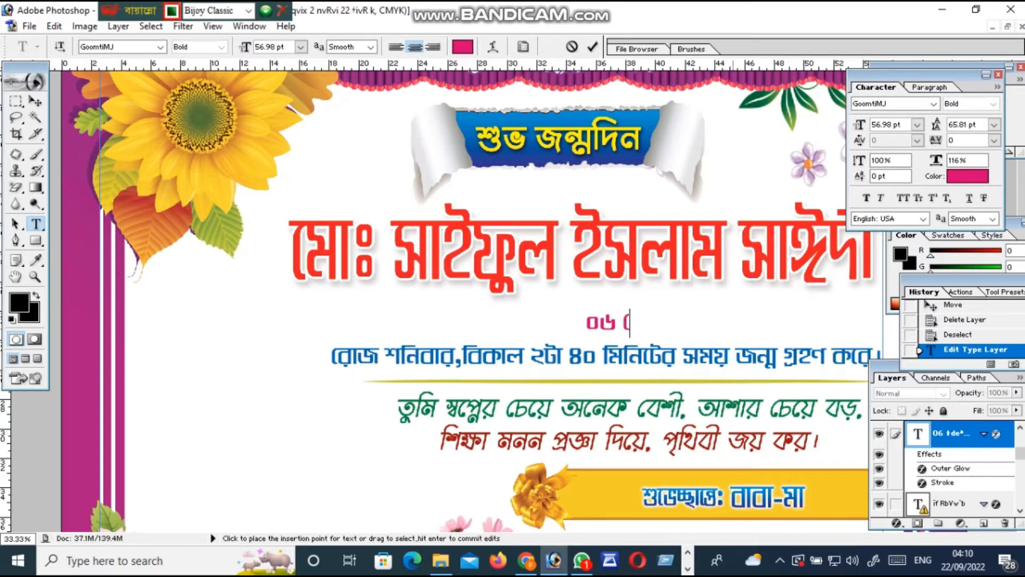
type("zvsEf")
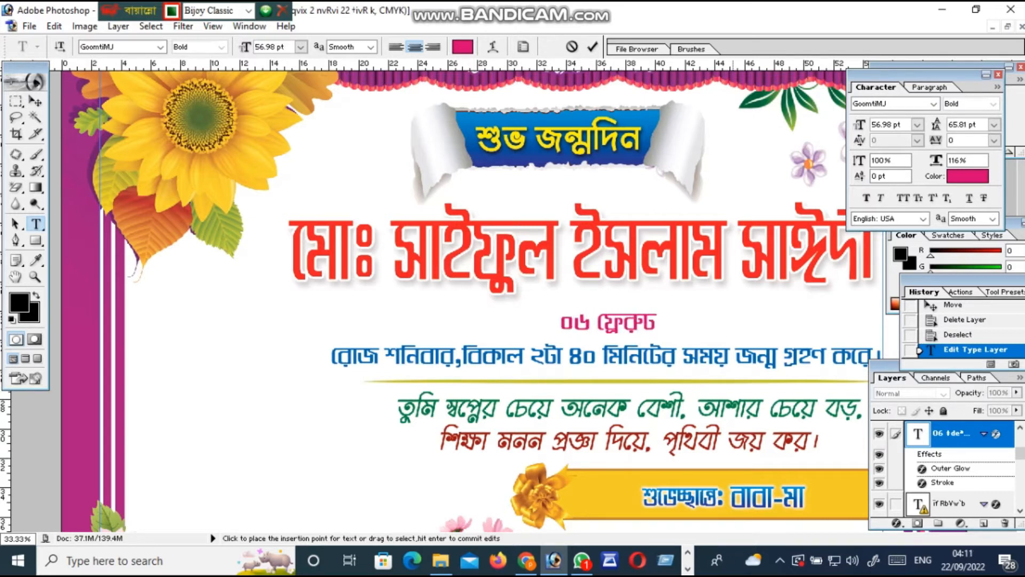
key("BackSpace")
type("vD")
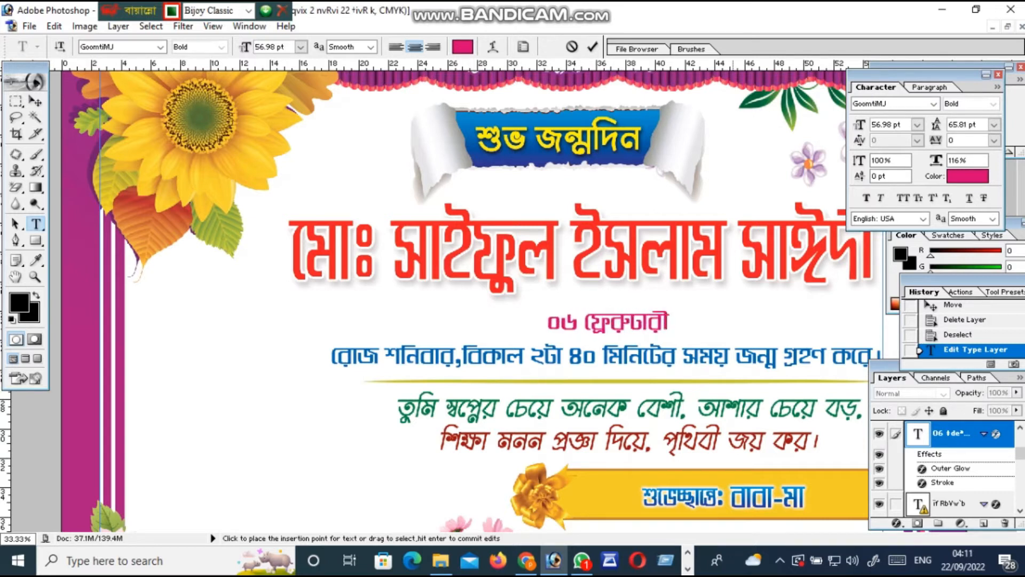
key("BackSpace")
key("BackSpace")
key("BackSpace")
key("BackSpace")
key("BackSpace")
key("BackSpace")
type("j")
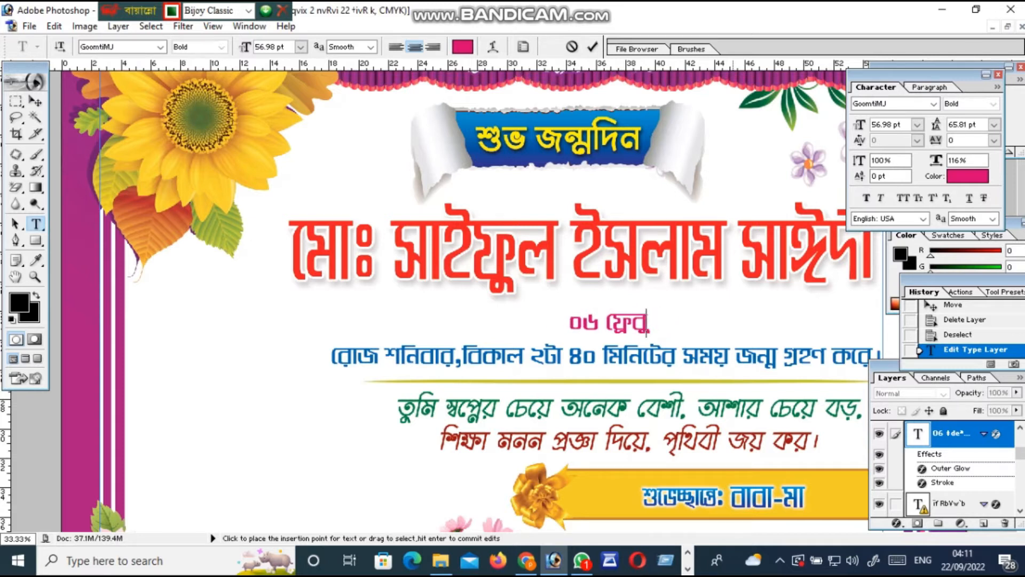
key("BackSpace")
key("BackSpace")
key("BackSpace")
key("BackSpace")
type("c")
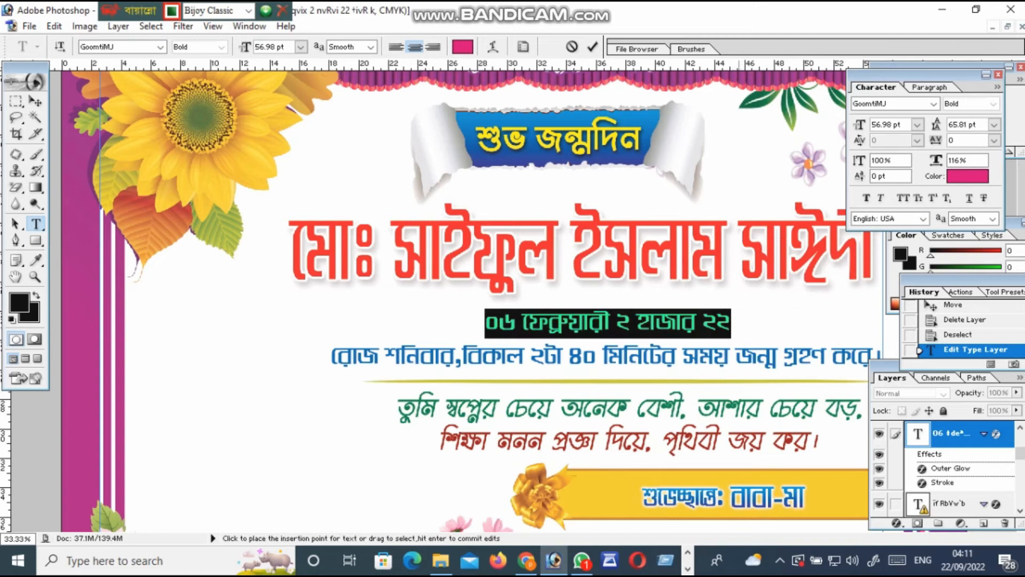
left_click(739, 323)
left_click_drag(486, 323, 738, 324)
left_click_drag(333, 356, 881, 356)
scroll(464, 299, "down", 4)
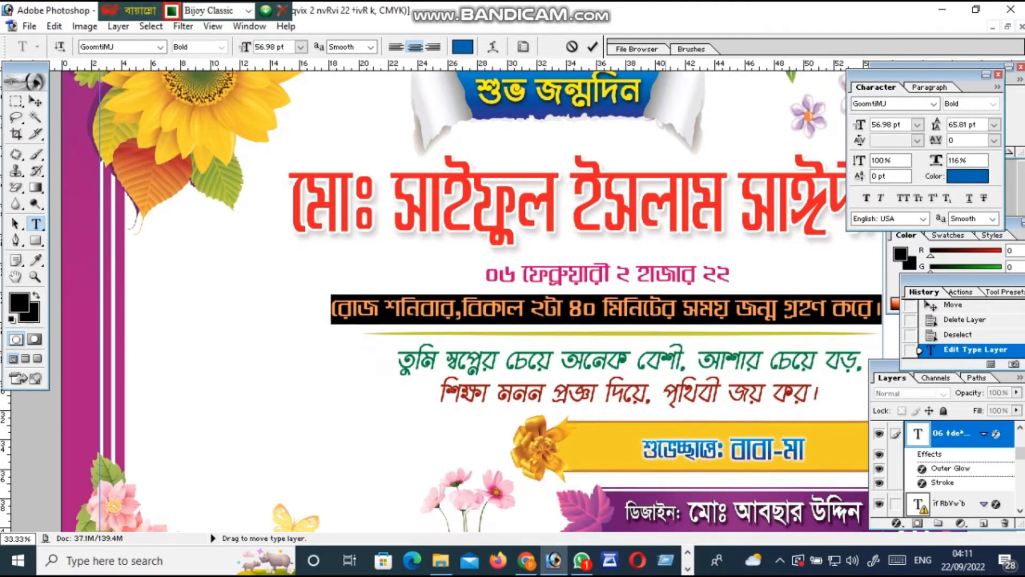
scroll(464, 299, "up", 2)
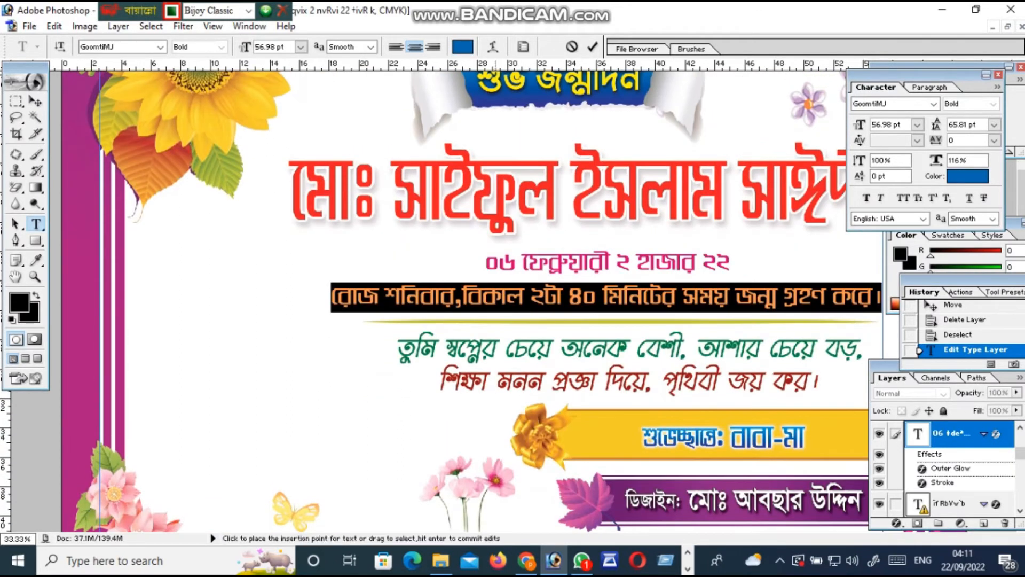
left_click(499, 262)
scroll(499, 275, "up", 1)
left_click_drag(486, 275, 738, 275)
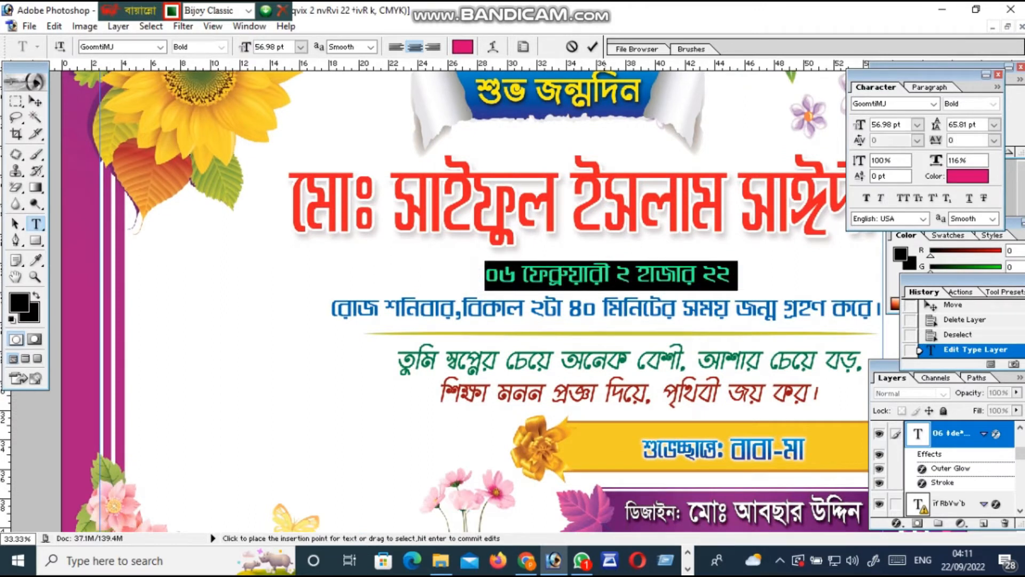
left_click(378, 308)
left_click_drag(333, 309, 881, 309)
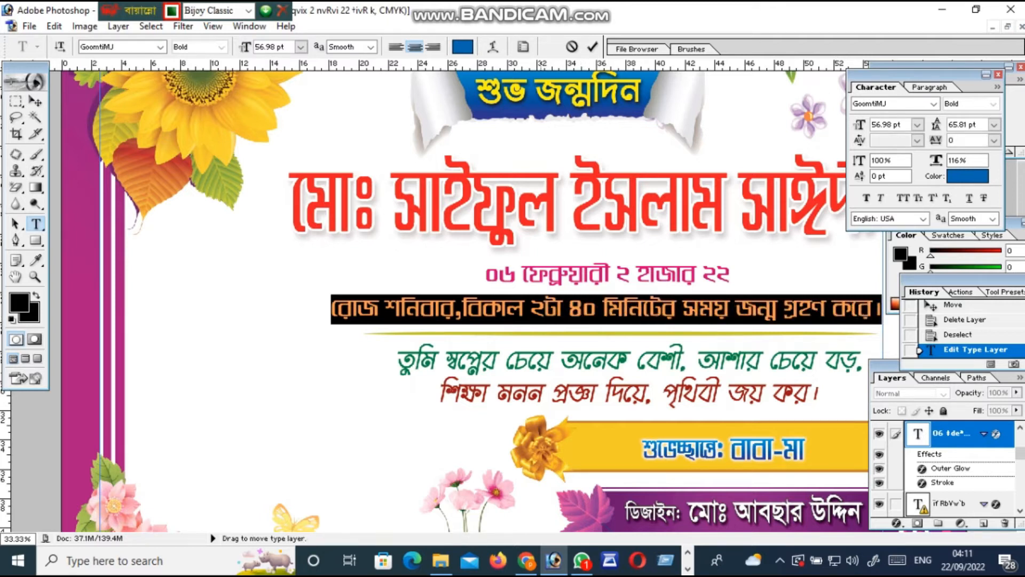
left_click(17, 134)
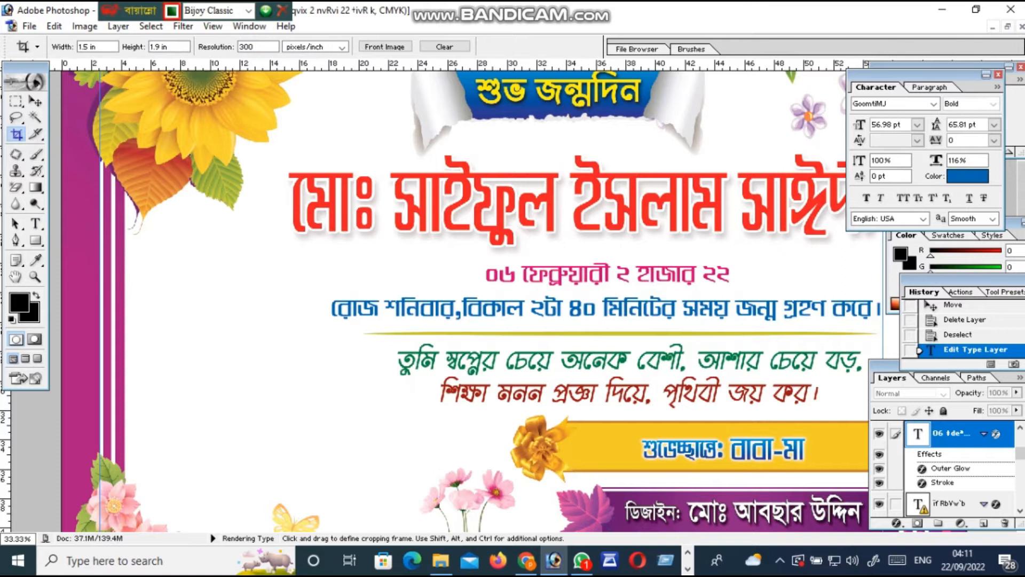
left_click(36, 223)
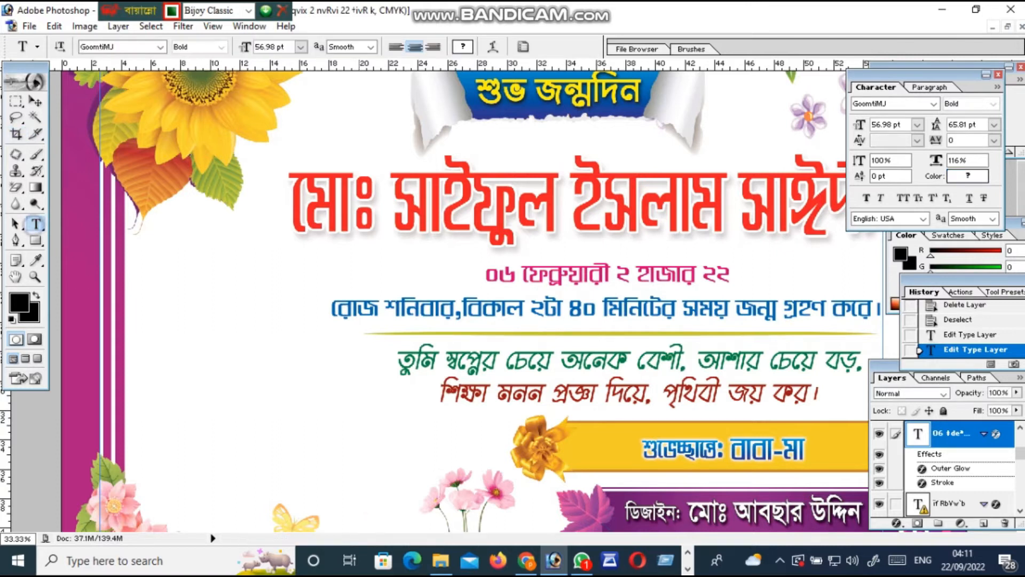
scroll(465, 296, "down", 1)
scroll(502, 297, "up", 2)
scroll(502, 296, "down", 2)
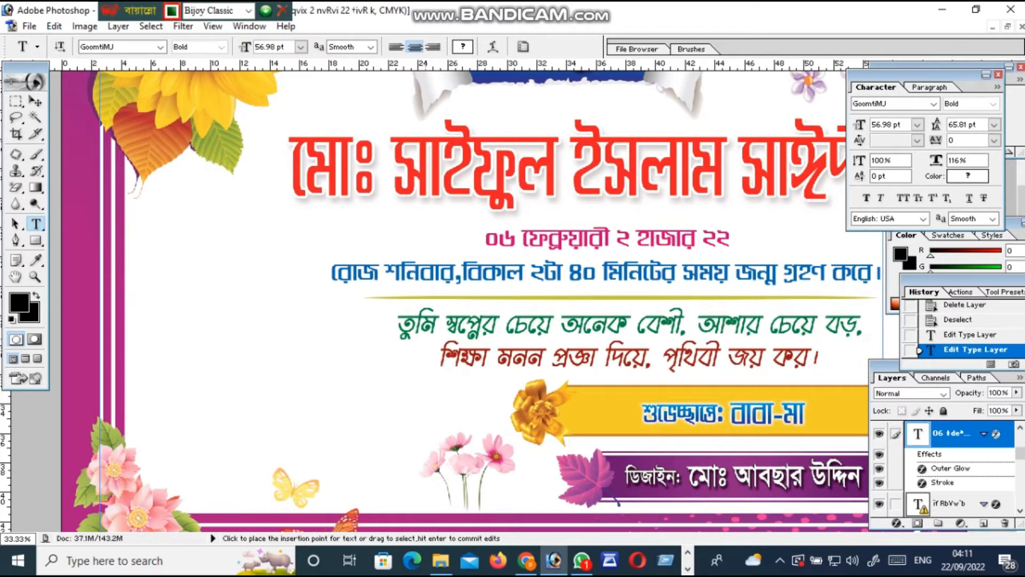
left_click_drag(396, 329, 847, 365)
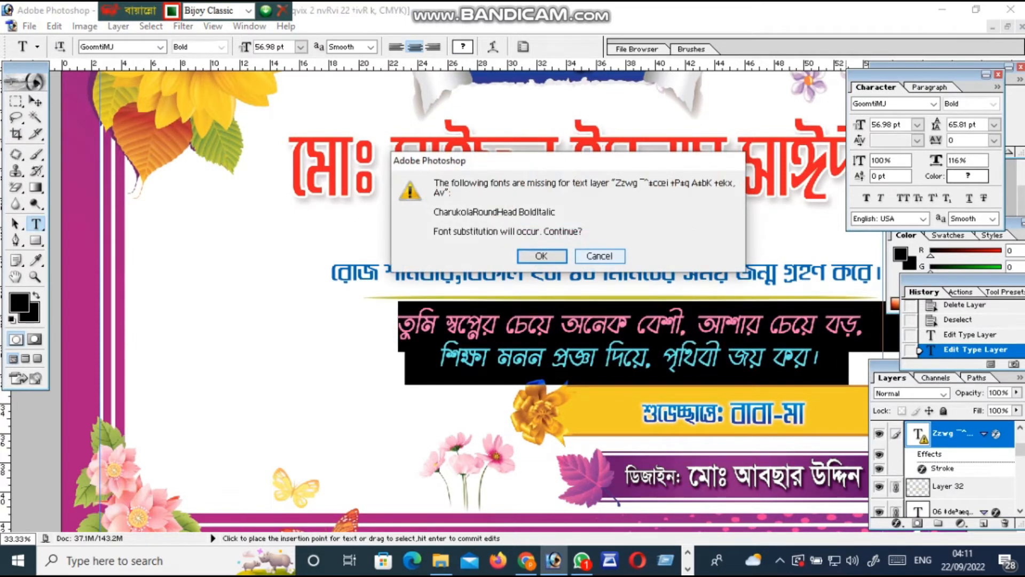
left_click(541, 256)
left_click_drag(398, 323, 820, 366)
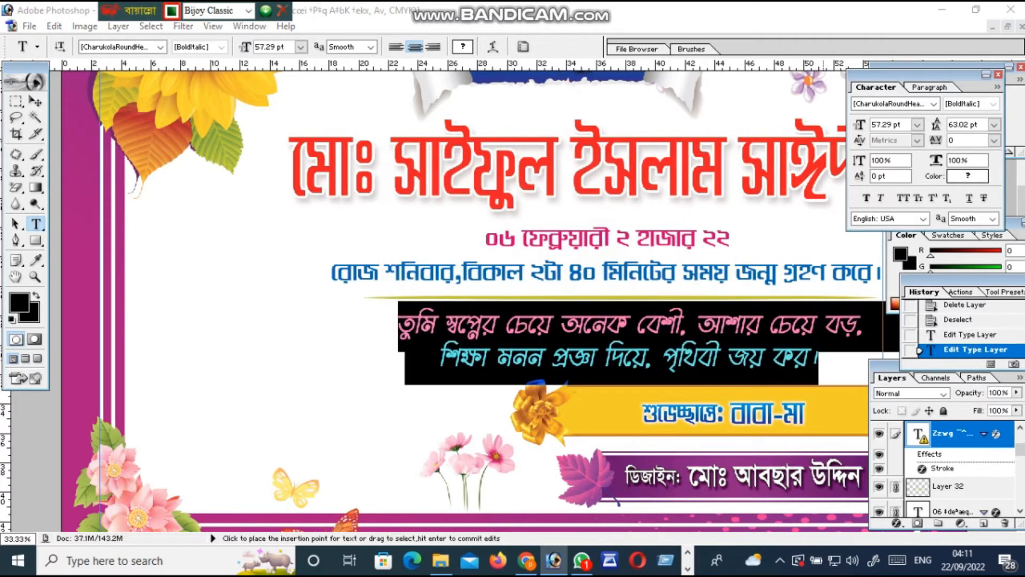
left_click(583, 255)
scroll(614, 273, "down", 1)
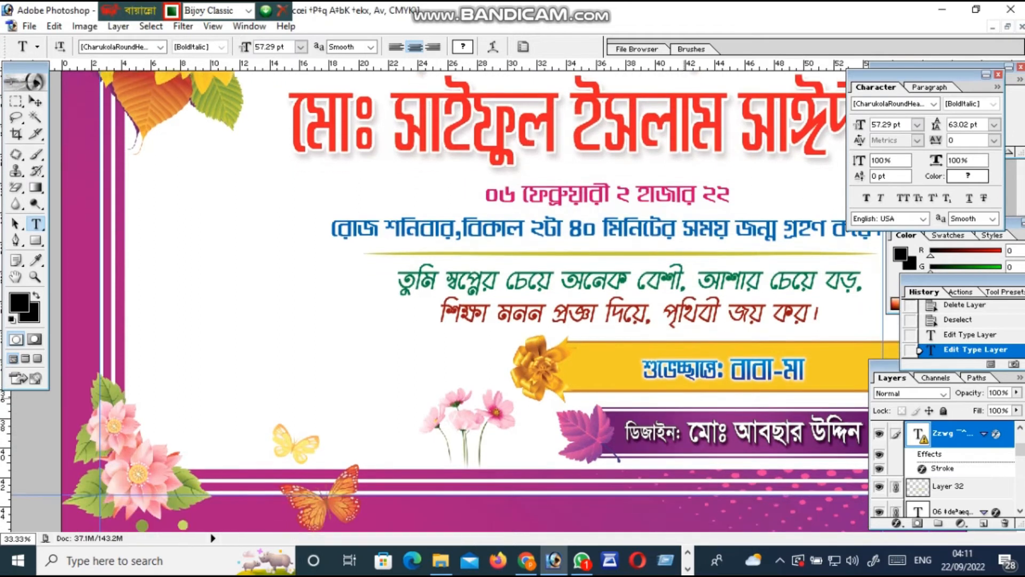
left_click_drag(805, 370, 731, 370)
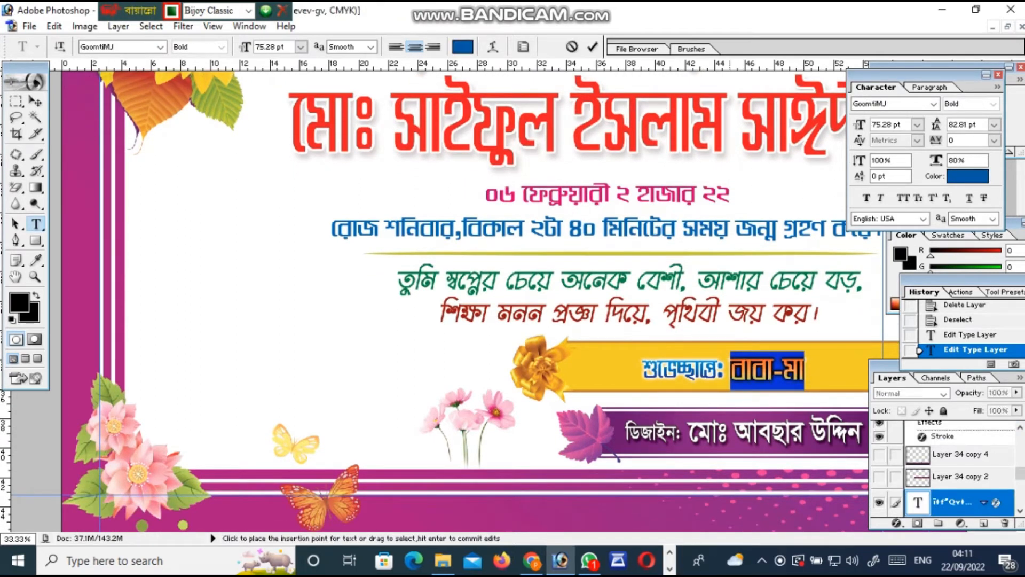
Type বাবা-মা as the sender text, commit it, and select the designer's name in the purple banner
type("hf")
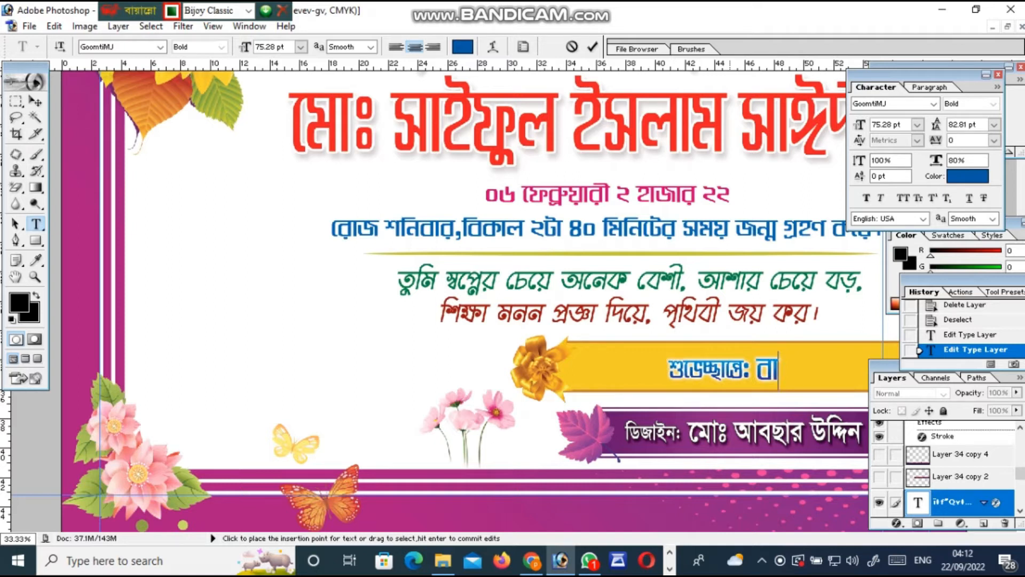
type("hf")
type("-")
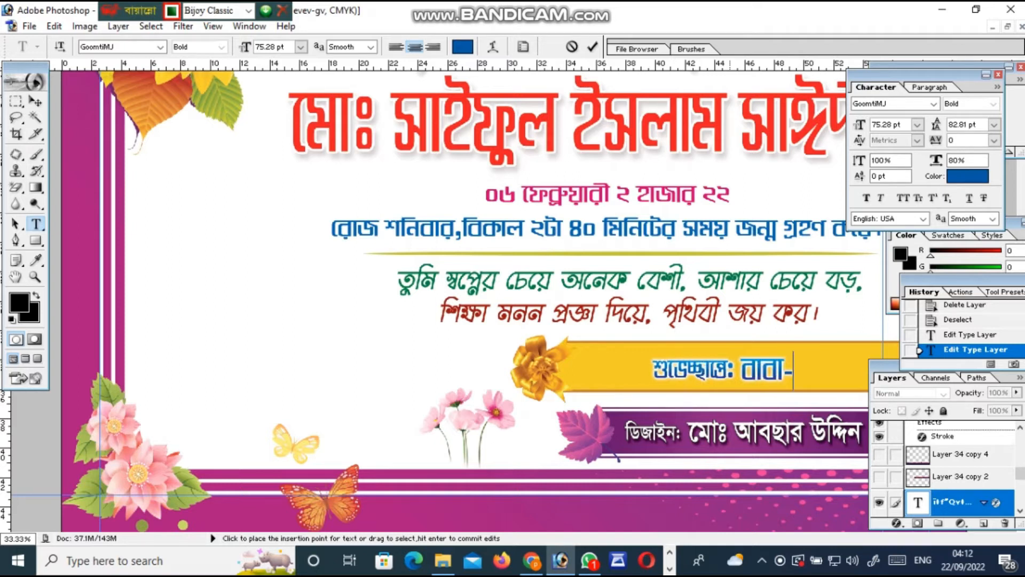
type("gf")
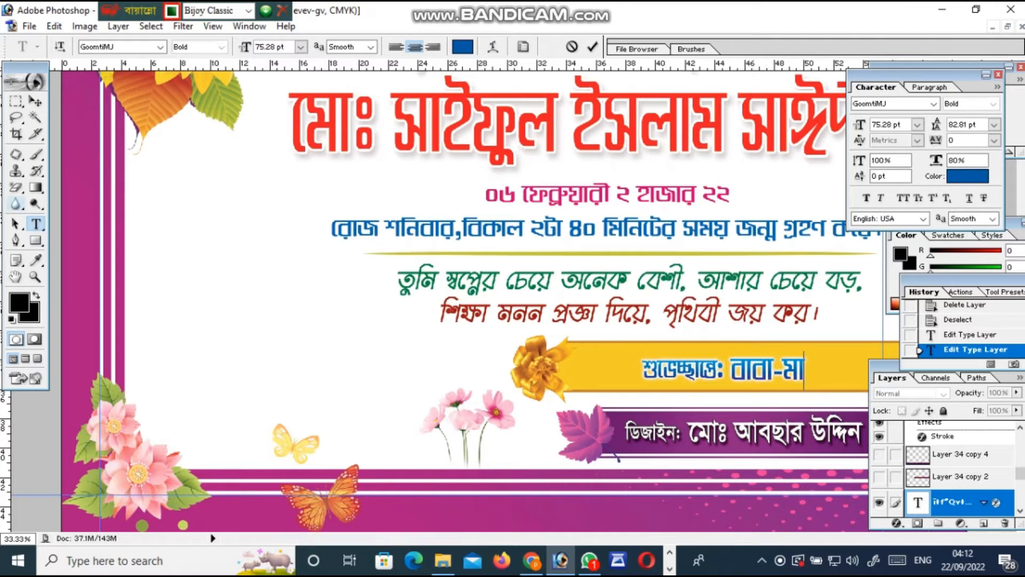
left_click(16, 134)
key("t")
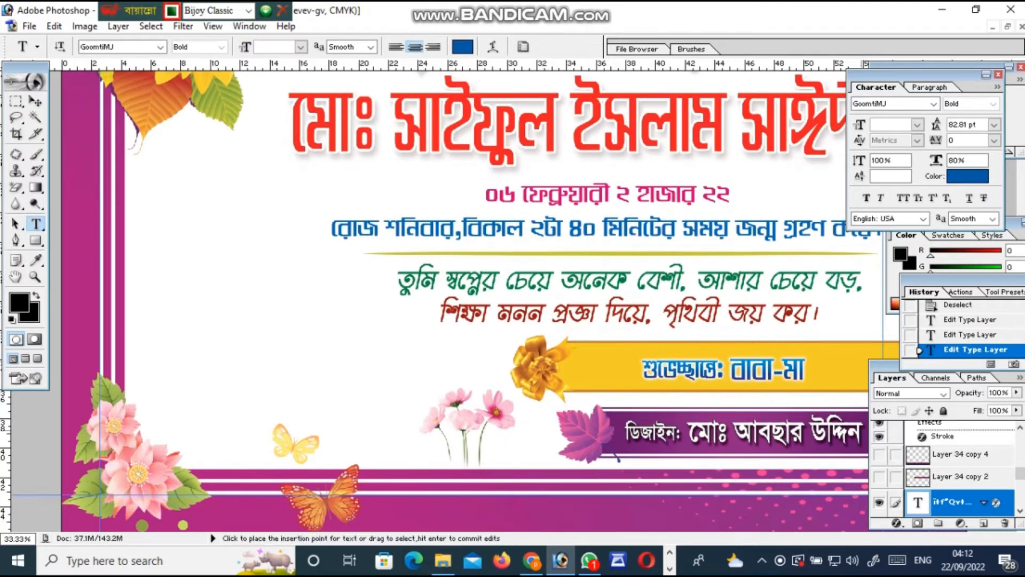
left_click_drag(862, 433, 691, 441)
left_click(710, 448)
Commit the designer-name edit and nudge the credit text slightly left on the purple band
left_click(16, 134)
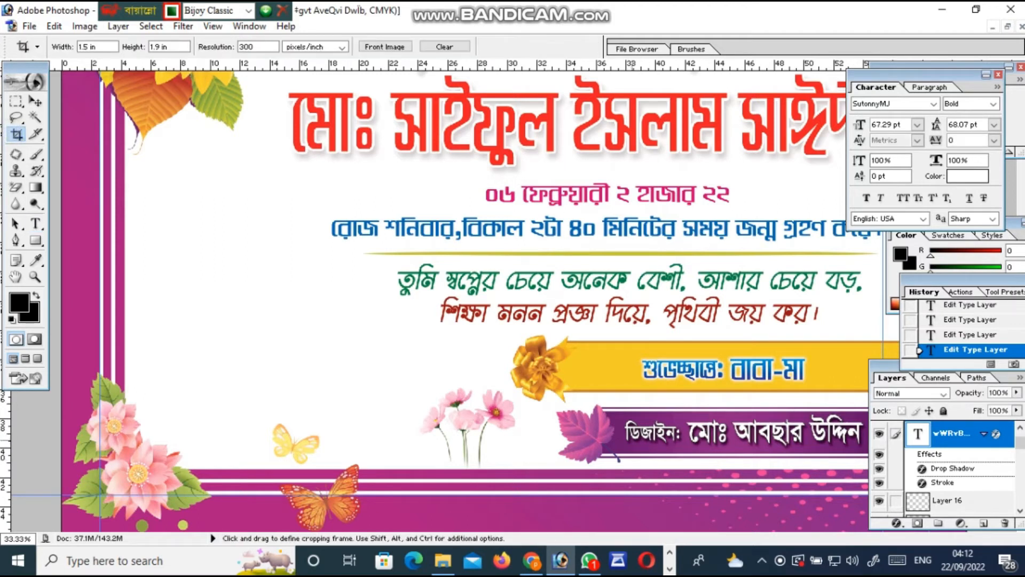
key("v")
mouse_move(726, 429)
left_mouse_down()
mouse_move(689, 445)
mouse_move(730, 448)
mouse_move(699, 445)
mouse_move(711, 427)
left_mouse_up()
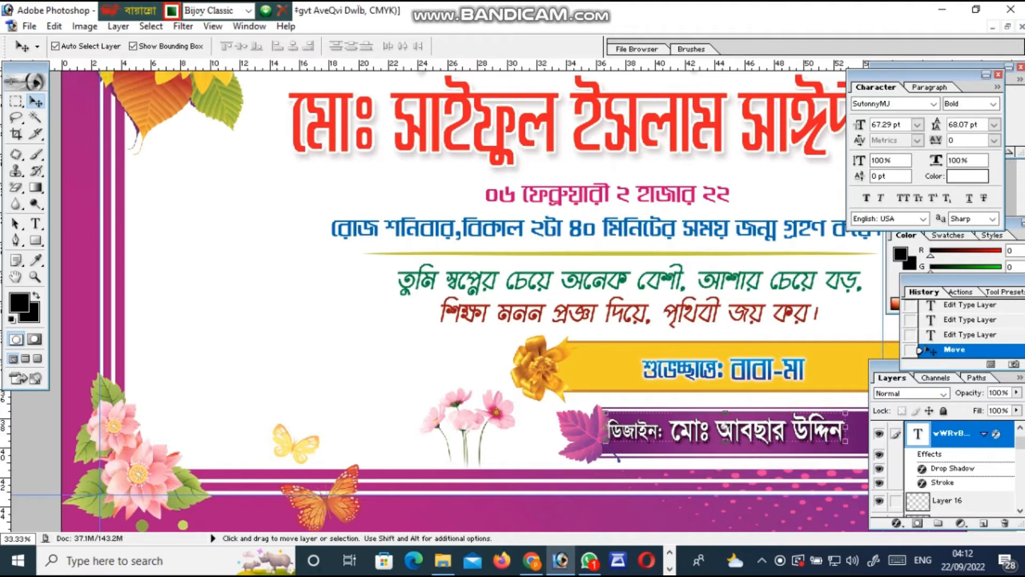
Float the Layers panel and step through undo history to restore the designer credit text
left_click_drag(892, 378, 846, 375)
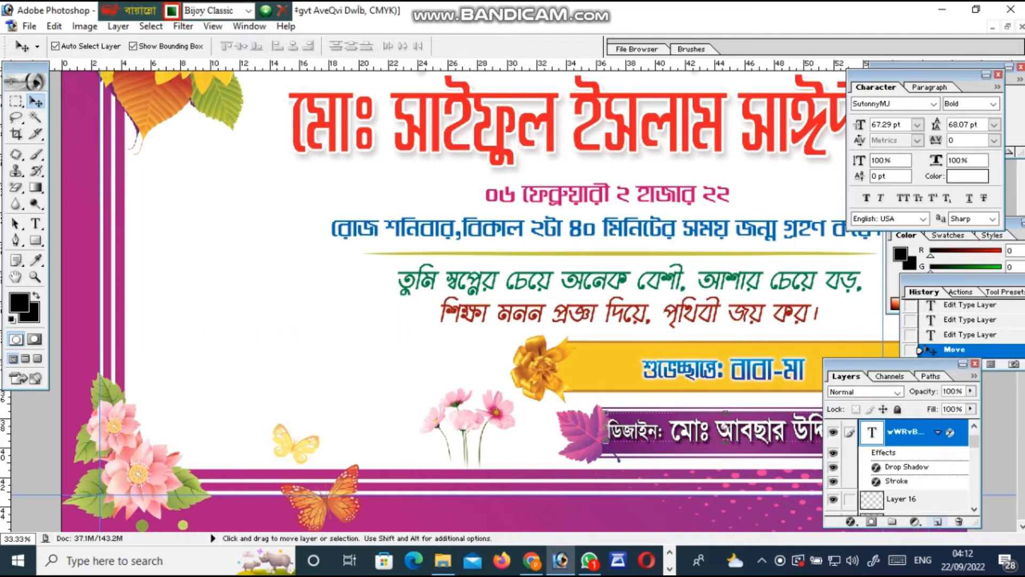
left_click(833, 432)
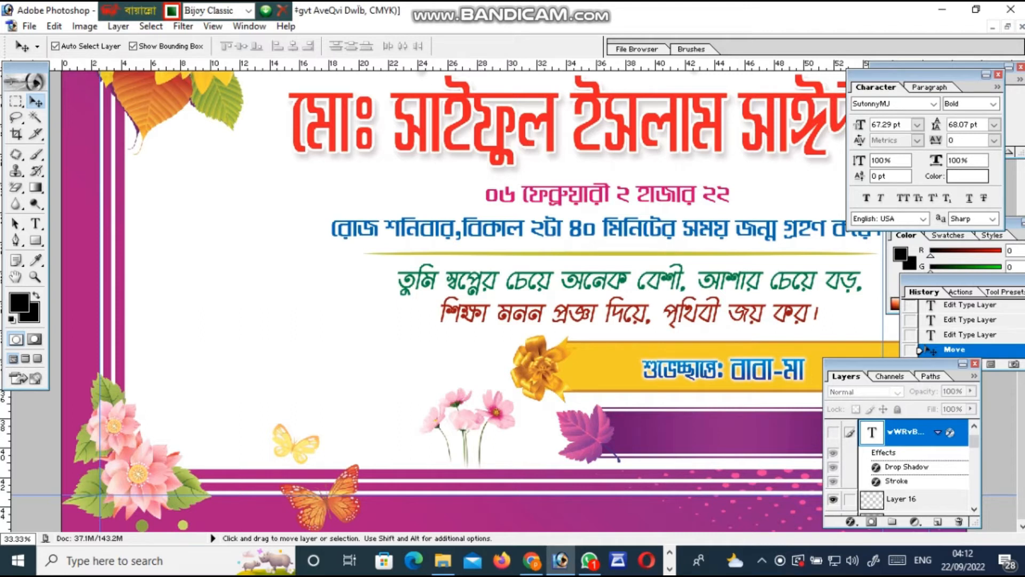
left_click(736, 430)
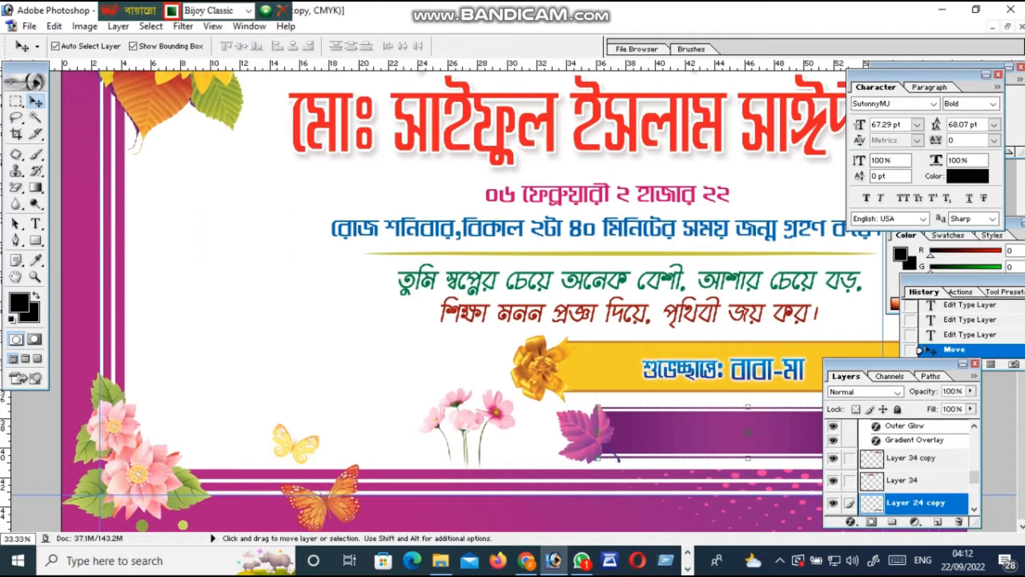
left_click(118, 169)
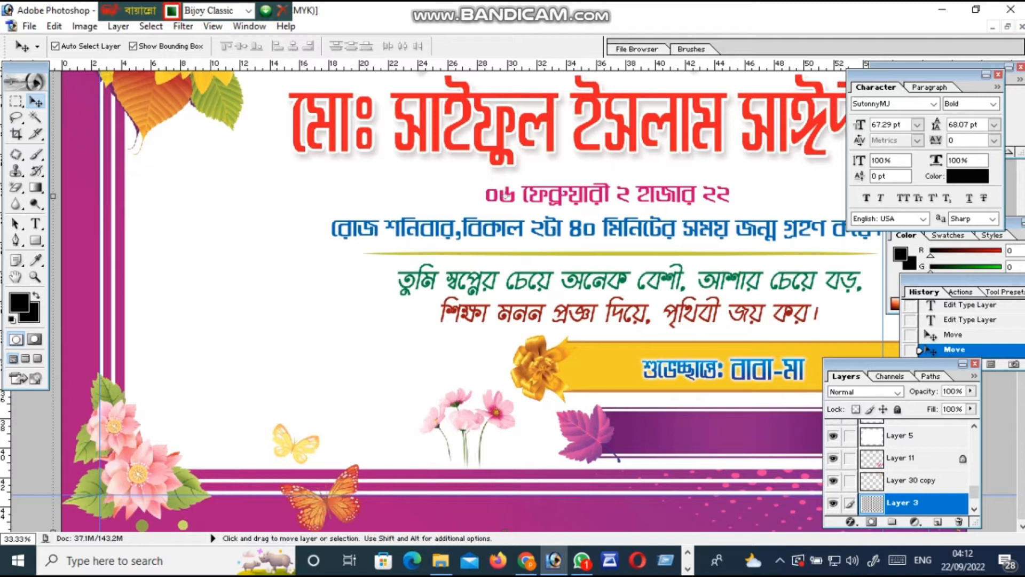
key("c")
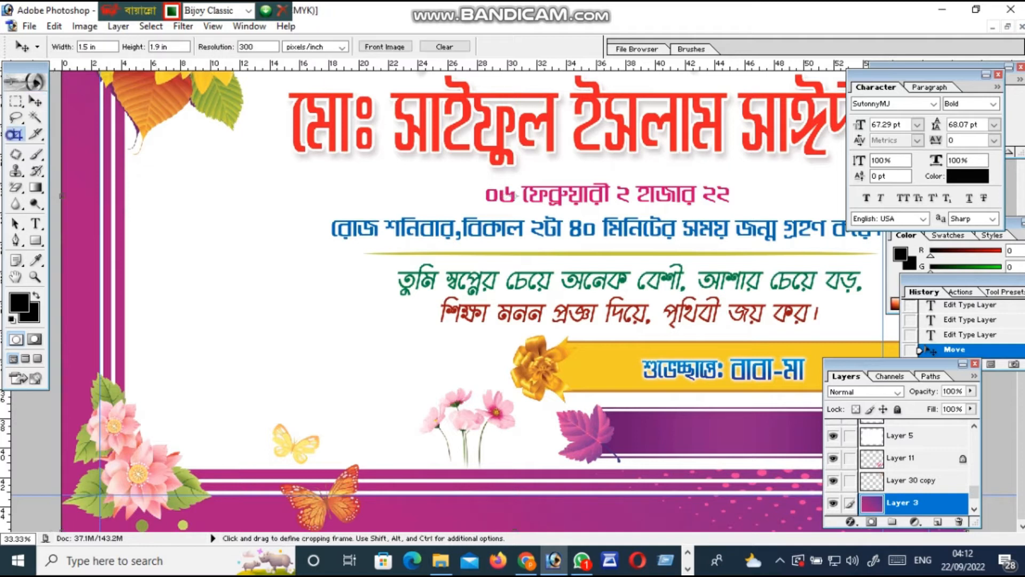
key("ctrl+z")
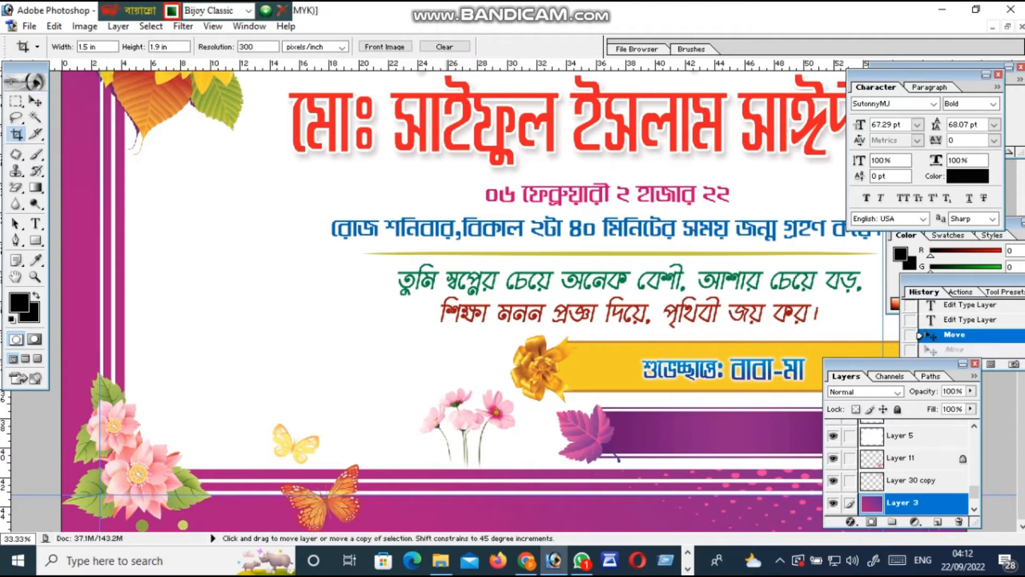
key("ctrl+z")
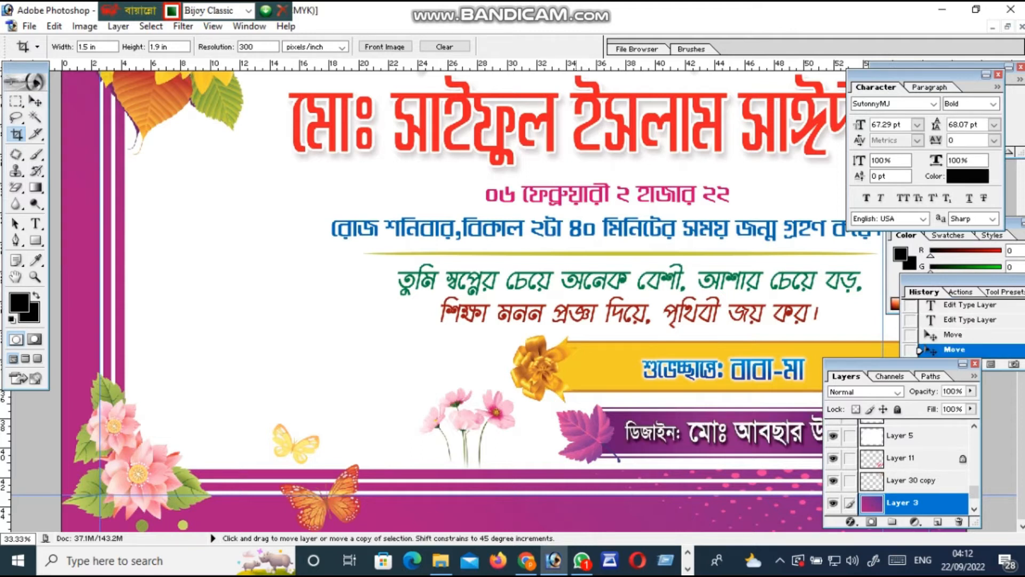
key("ctrl+z")
key("ctrl+alt+z")
key("ctrl+z")
key("ctrl+alt+z")
key("ctrl+alt+z")
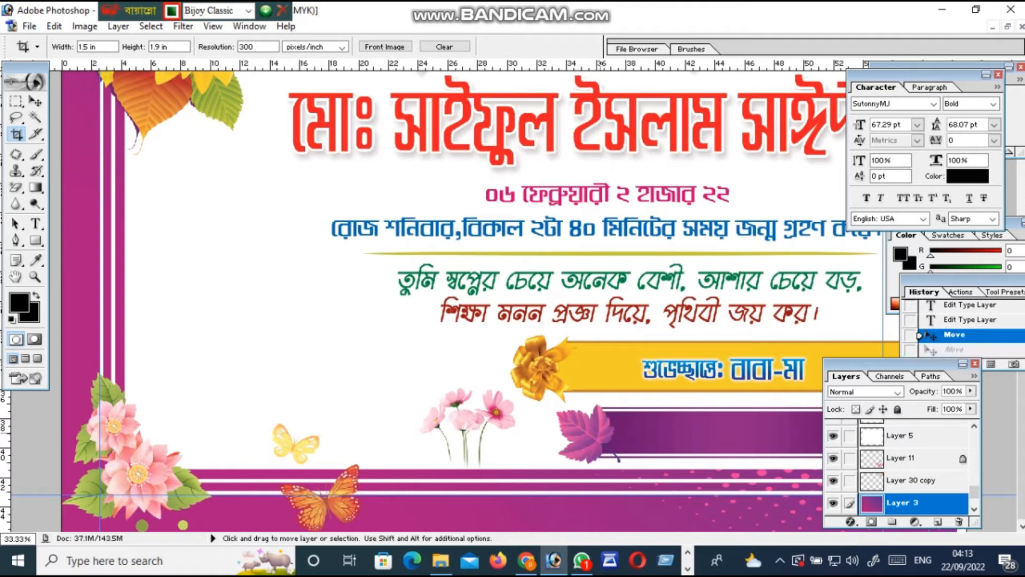
key("ctrl+alt+z")
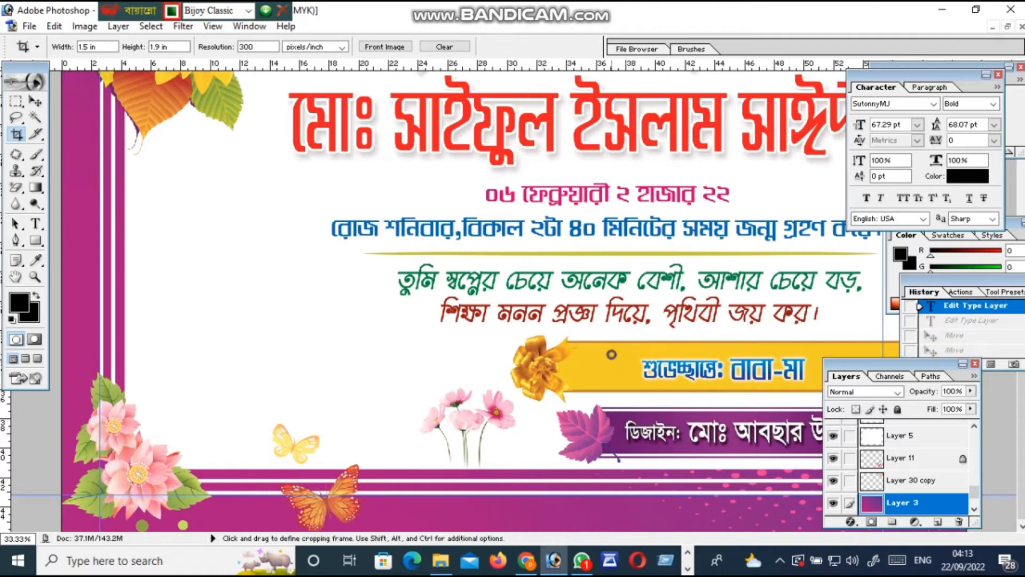
Fit the whole card on screen and restore it to a floating window beside saidy.jpg
scroll(459, 299, "up", 3)
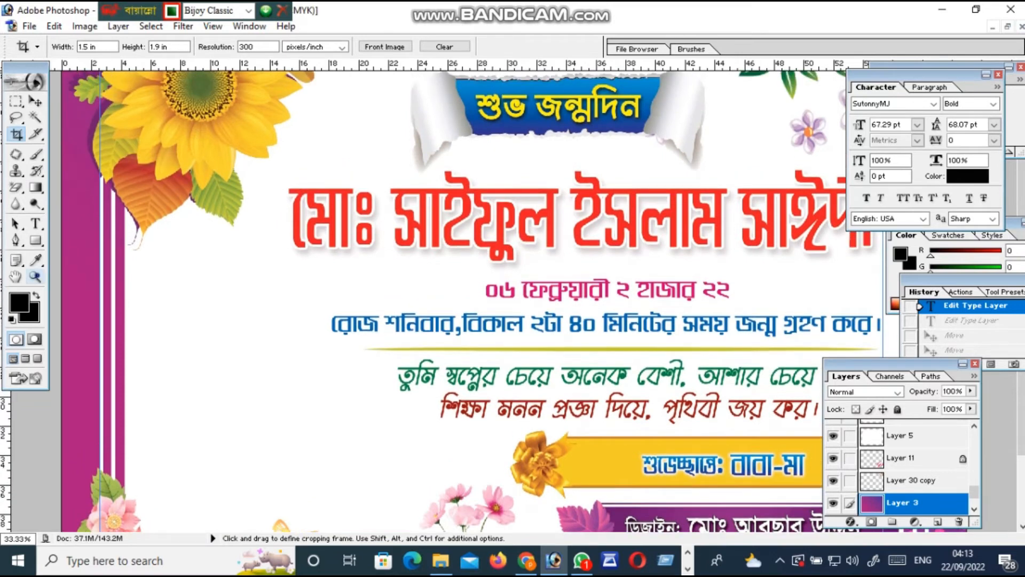
key("z")
right_click(299, 303)
left_click(331, 315)
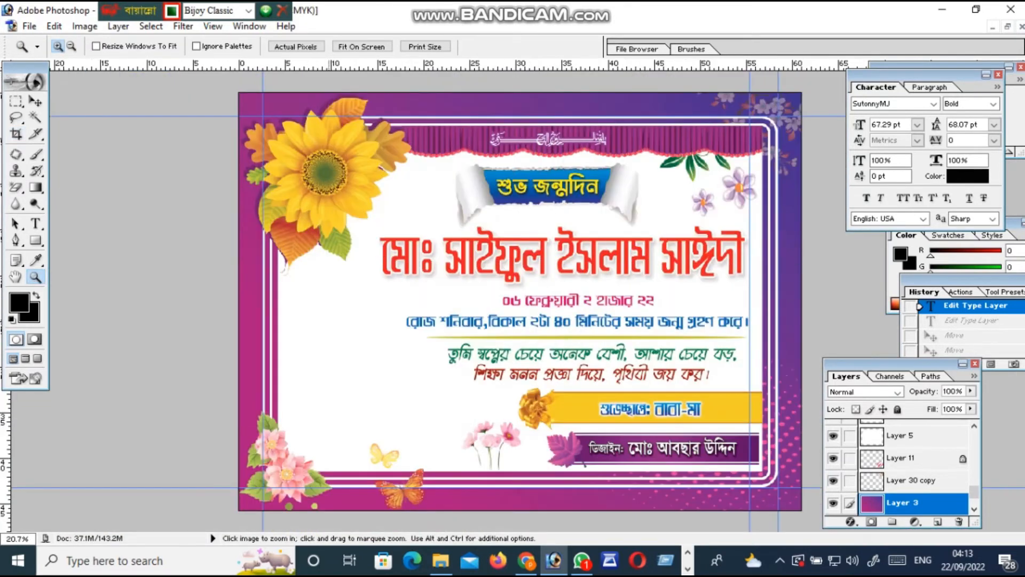
scroll(331, 312, "down", 3)
scroll(353, 312, "up", 2)
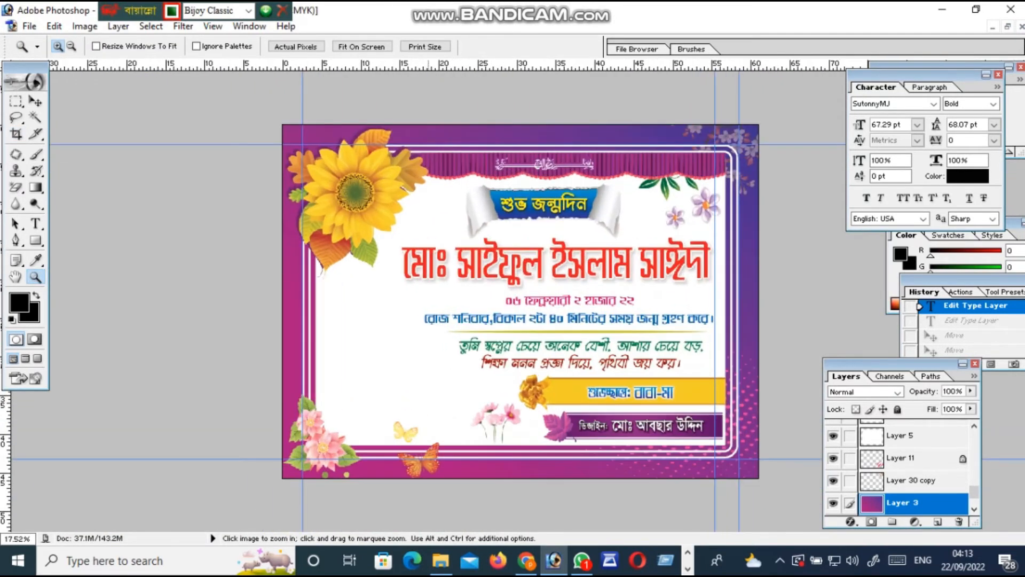
left_click(1007, 27)
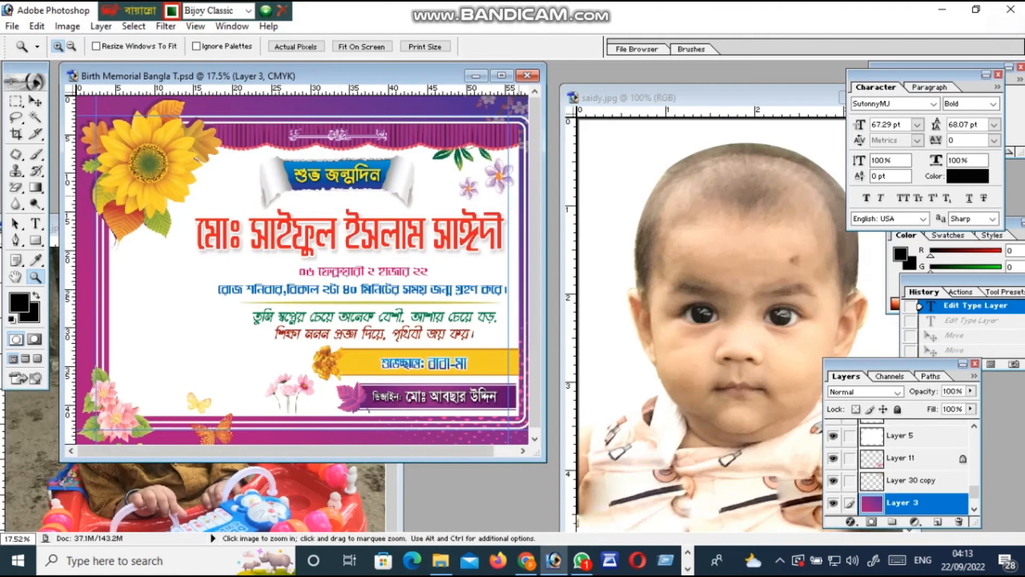
Drag a copy of the saidy.jpg photo into the Birth Memorial card, dismissing the locked-layer alert
left_click(35, 102)
left_click(693, 260)
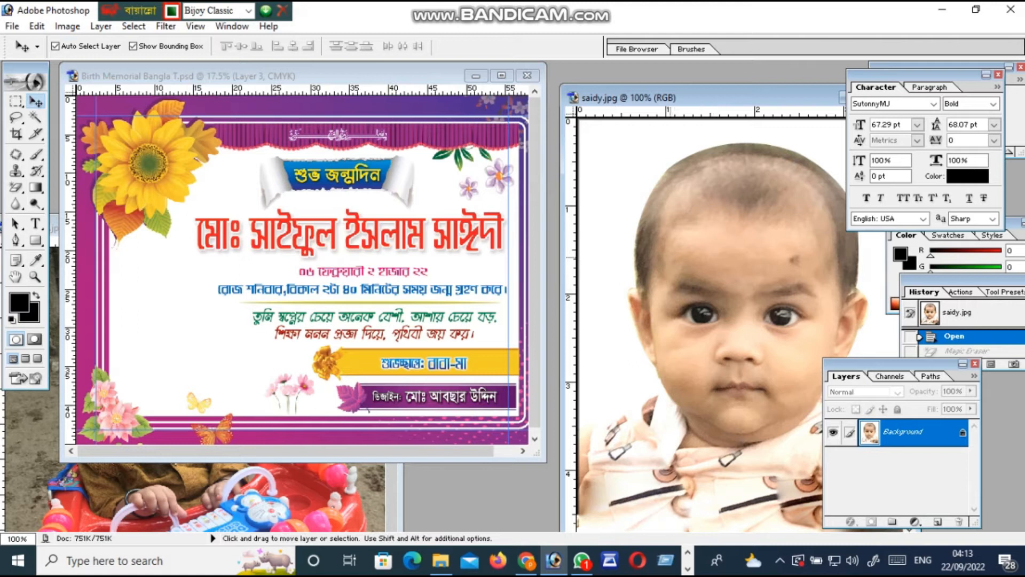
left_click_drag(679, 221, 683, 241)
left_click(526, 221)
left_click(733, 201)
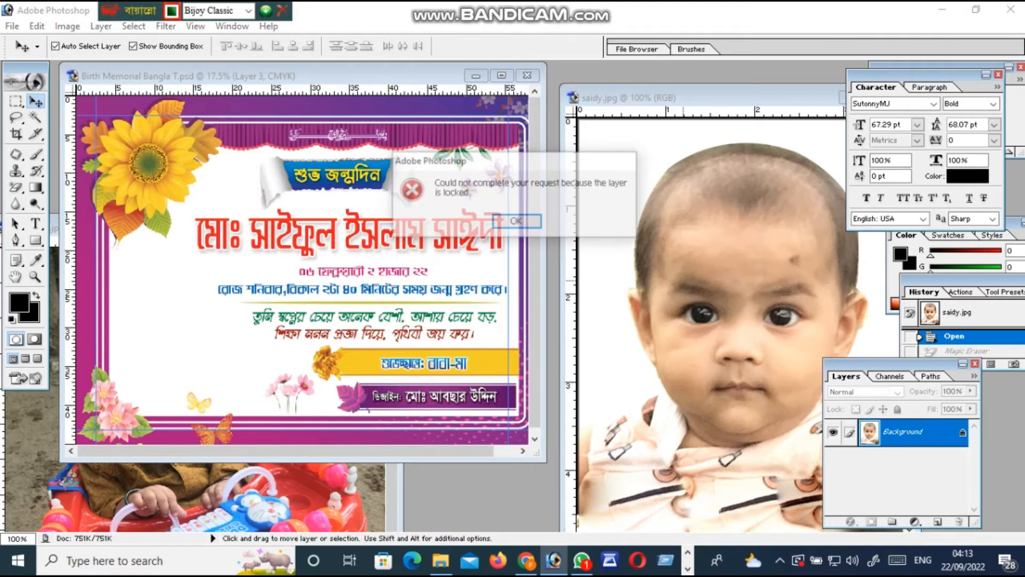
left_click(520, 218)
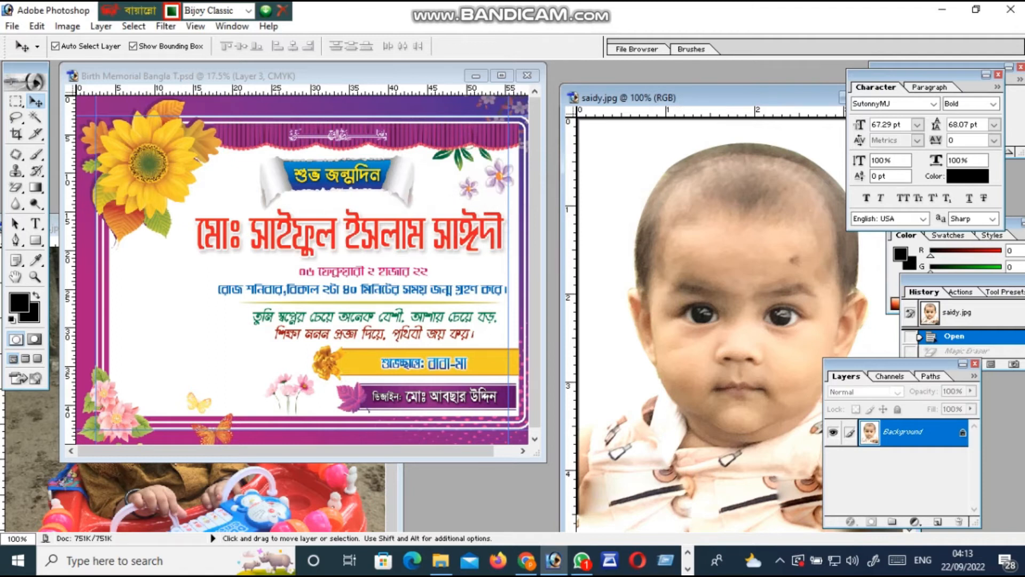
left_click_drag(693, 210, 556, 296)
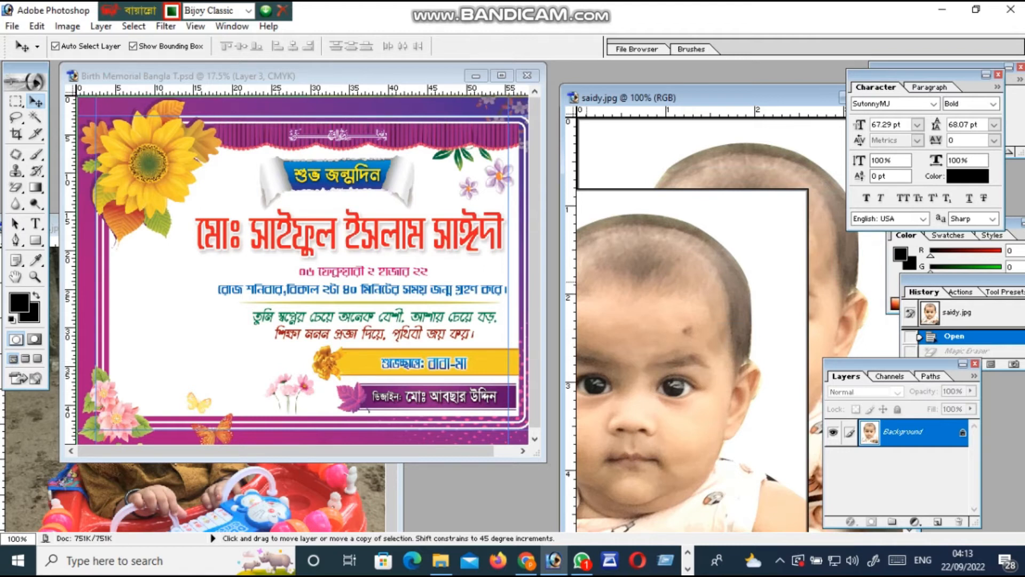
left_click_drag(555, 296, 164, 304)
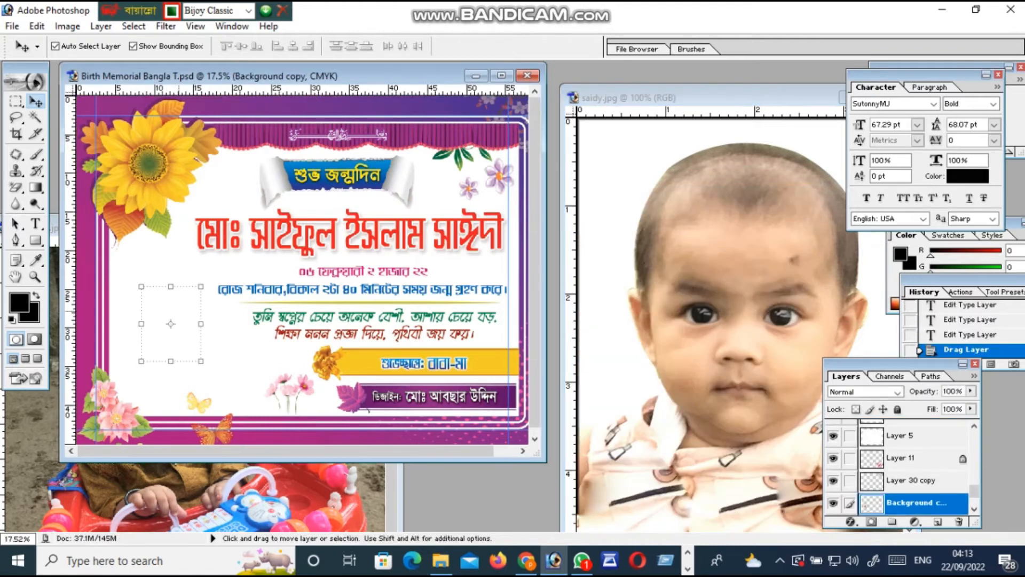
left_click(179, 311)
Bring the saidy.jpg image back to the front and zoom out on it
left_click(742, 260)
left_click(743, 260)
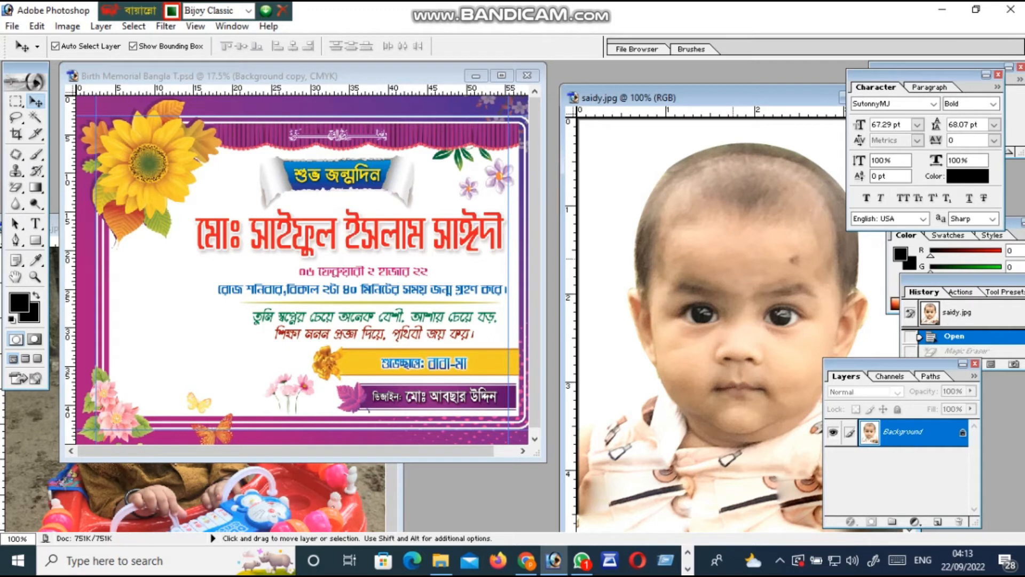
left_click(766, 235, "alt")
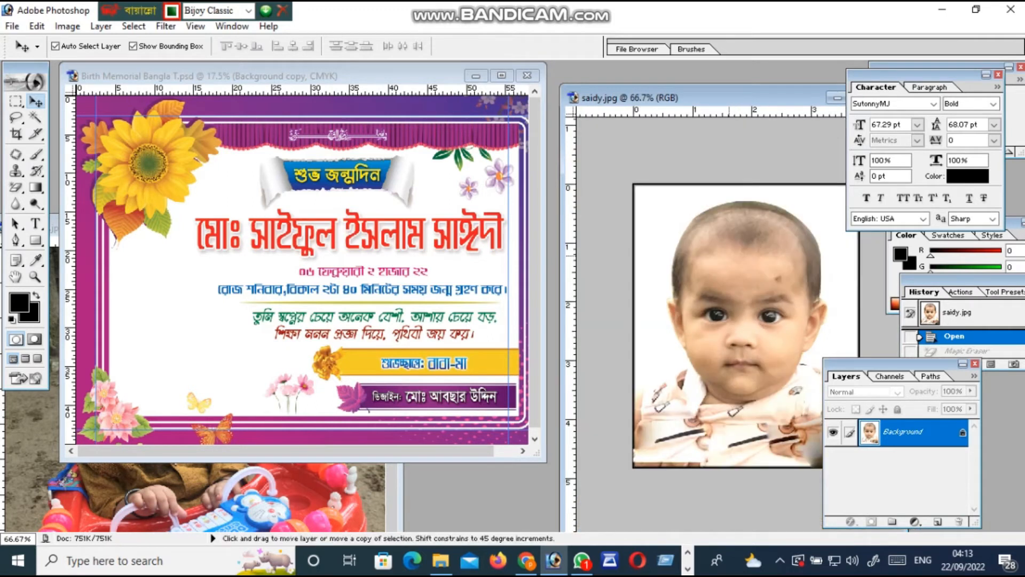
Drag the baby photo onto the card's blank white area left of the quote, undoing a stray panel move
left_click_drag(758, 258, 171, 307)
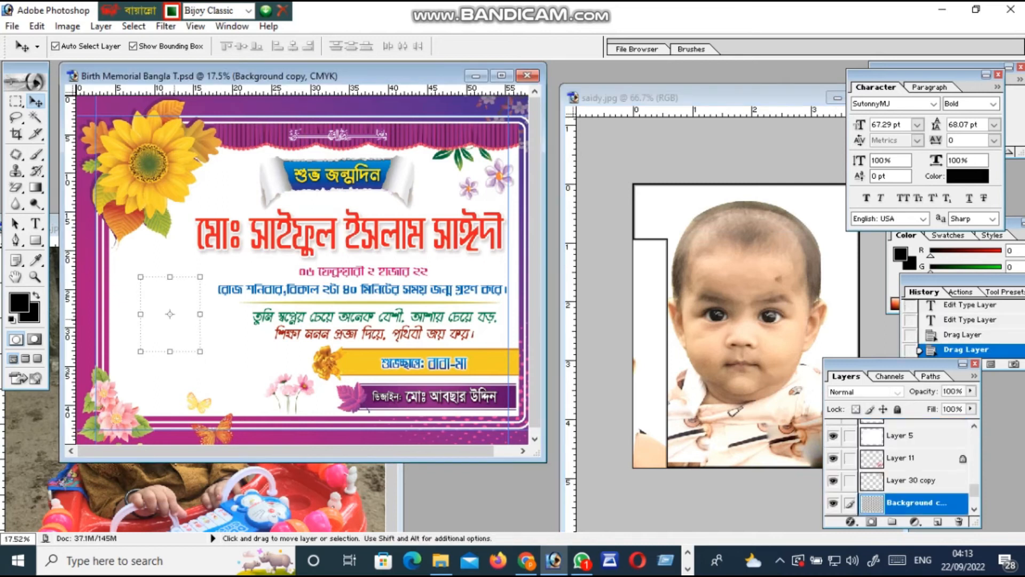
left_click_drag(174, 303, 180, 327)
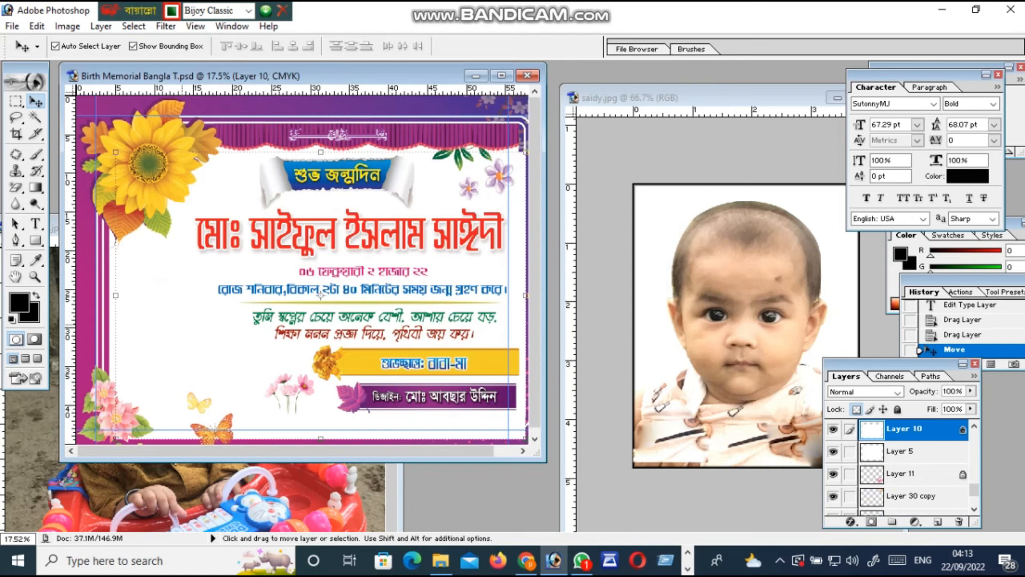
key("ctrl+z")
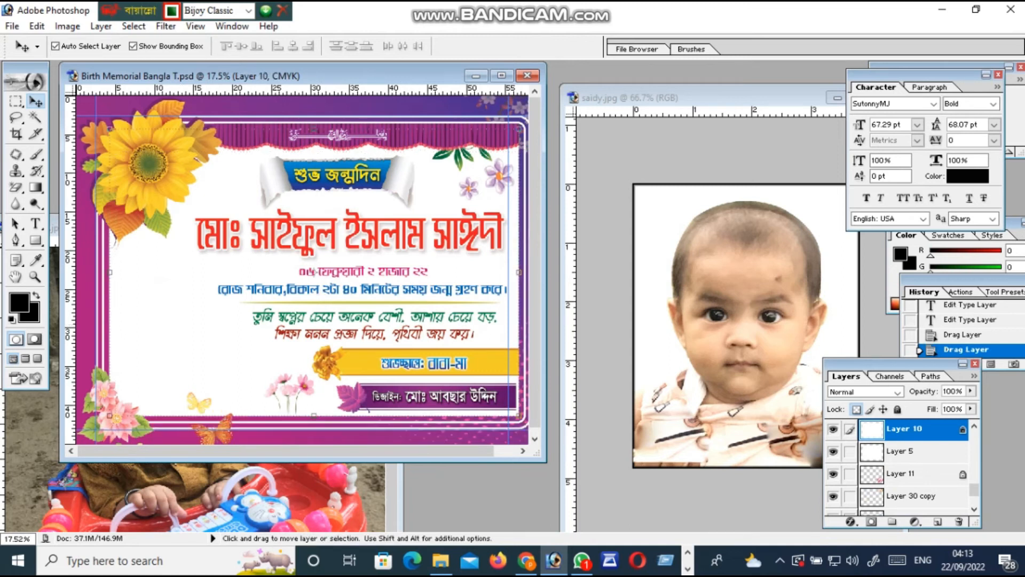
left_click(711, 290)
left_click_drag(740, 310, 164, 331)
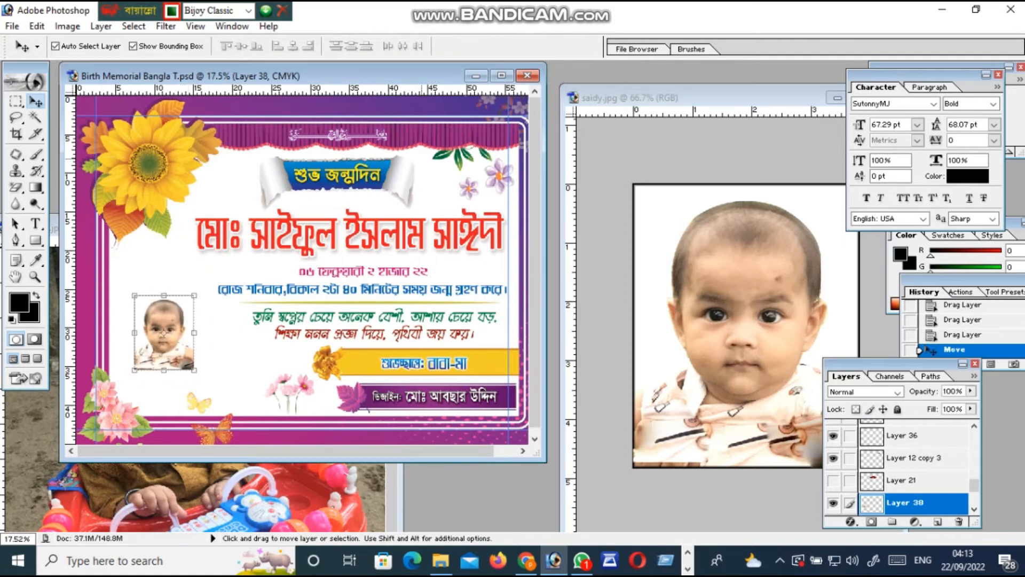
Maximize the card window and zoom in on the placed photo
left_click(501, 76)
left_click(35, 276)
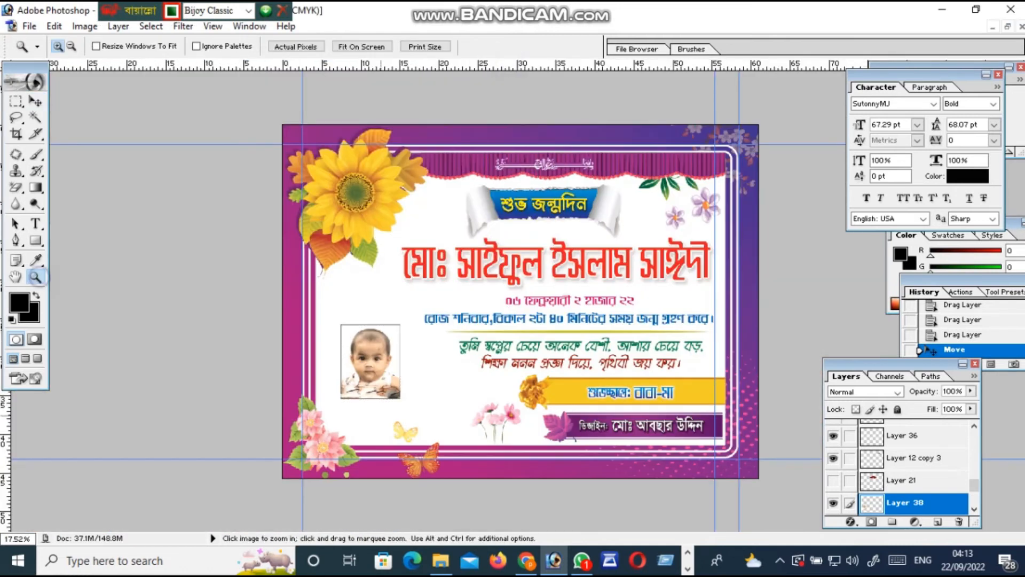
left_click(299, 410)
Enlarge and heighten the baby photo with Free Transform, then nudge it right beside the quote
left_click(299, 410)
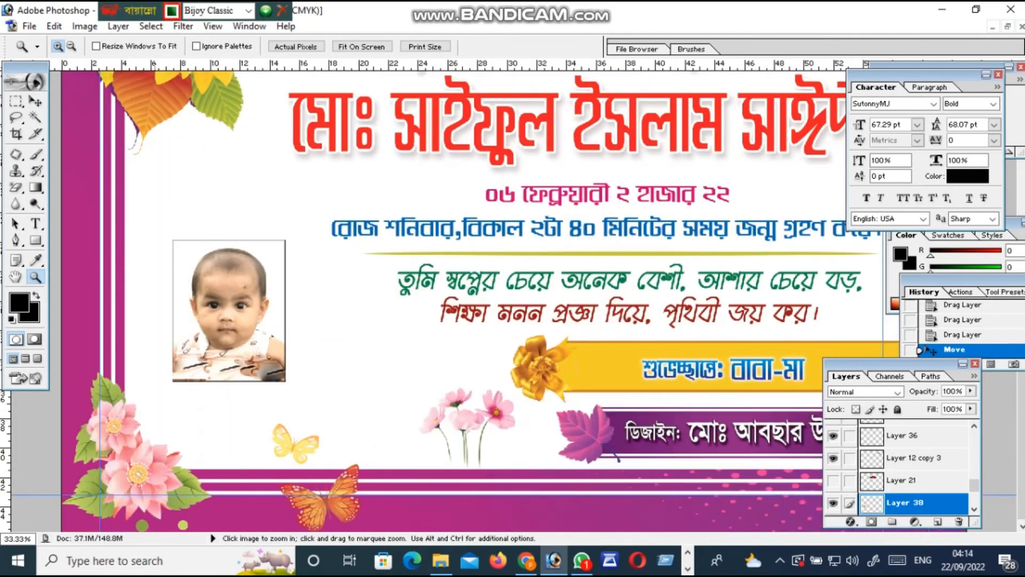
left_click(32, 101)
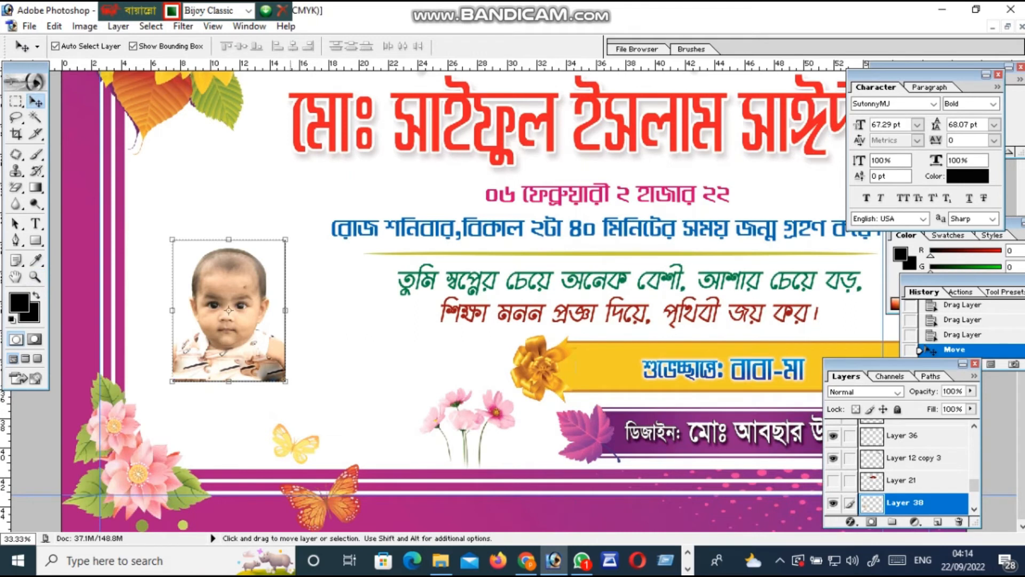
key("ctrl+t")
left_click_drag(286, 382, 340, 437)
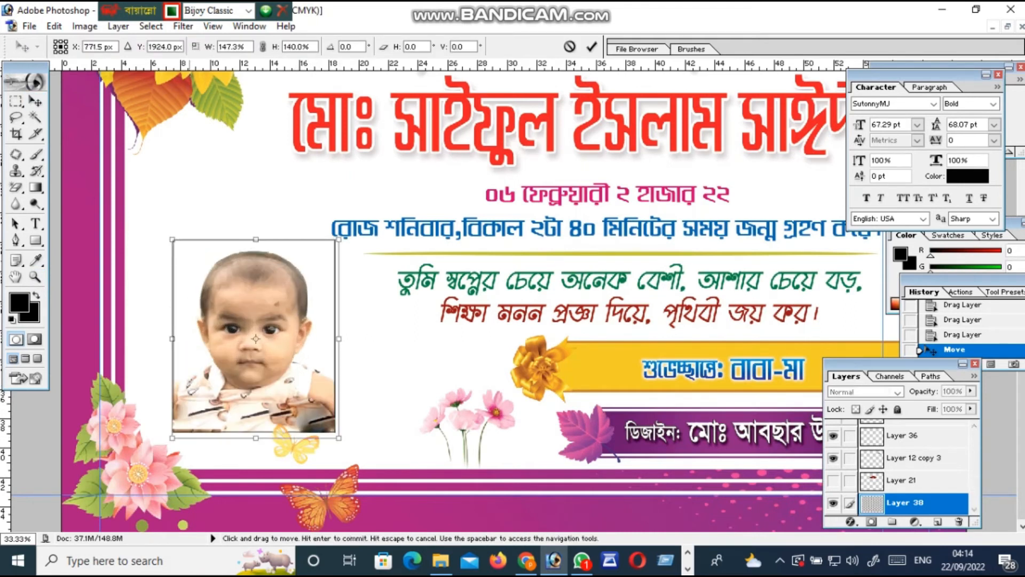
left_click_drag(173, 239, 149, 219)
left_click_drag(243, 219, 243, 196)
key("Return")
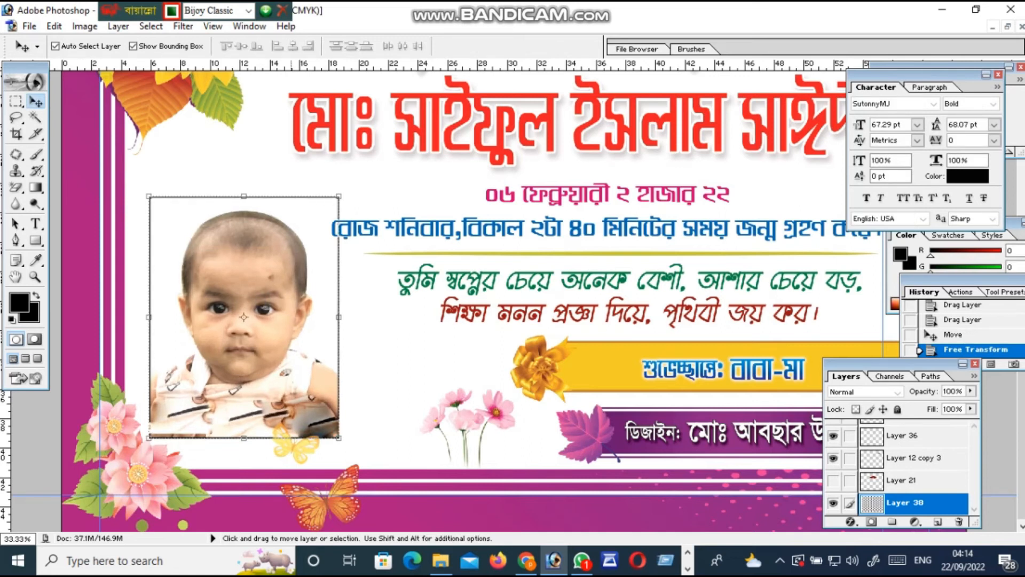
left_click_drag(292, 315, 298, 316)
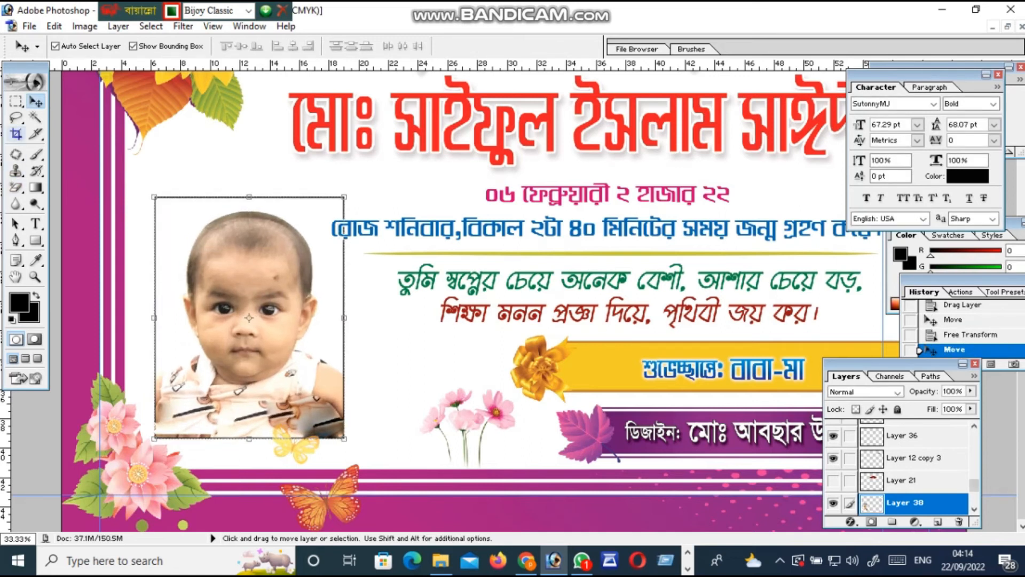
left_click(16, 134)
left_click(16, 240)
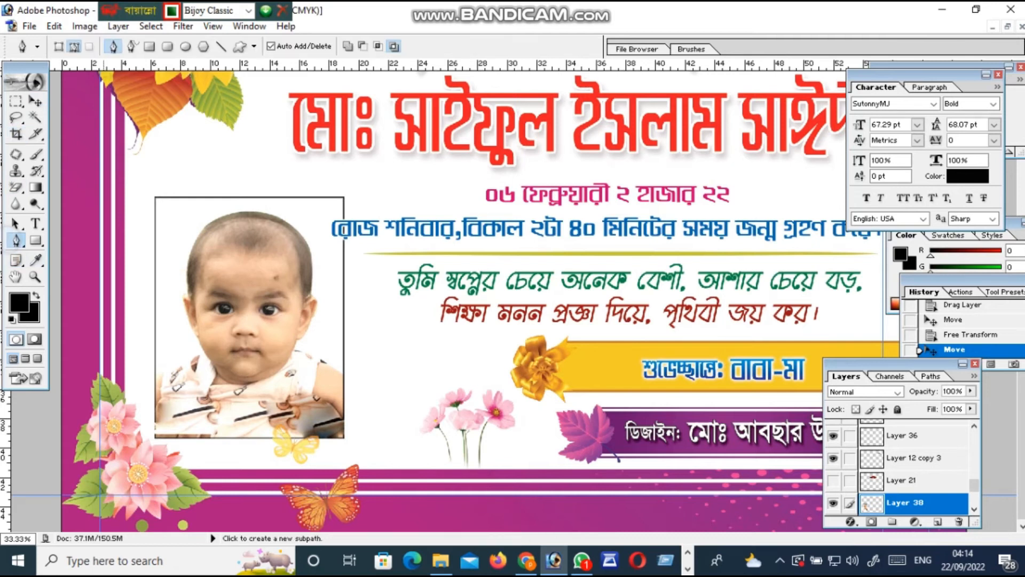
Trace a Pen path around the white background surrounding the baby's head and shoulders
left_click(147, 388)
left_click(158, 372)
left_click(177, 249)
left_click(198, 207)
left_click(269, 203)
left_click(307, 210)
left_click(321, 260)
left_click(332, 335)
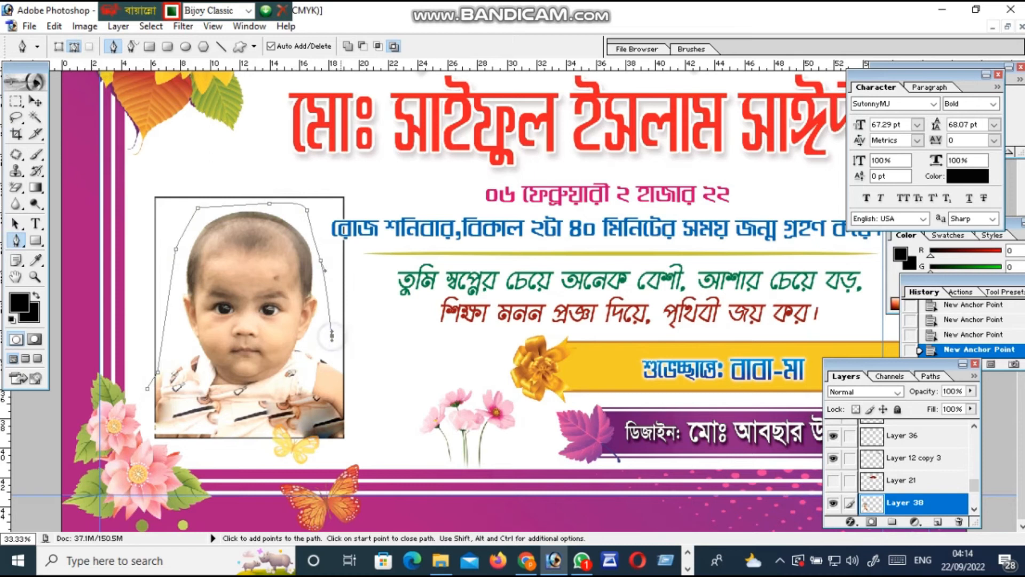
left_click(343, 374)
left_click(363, 371)
left_click(370, 307)
left_click(366, 193)
left_click_drag(292, 171, 259, 162)
left_click_drag(183, 150, 110, 180)
left_click_drag(109, 209, 113, 222)
left_click_drag(139, 299, 152, 348)
left_click(143, 375)
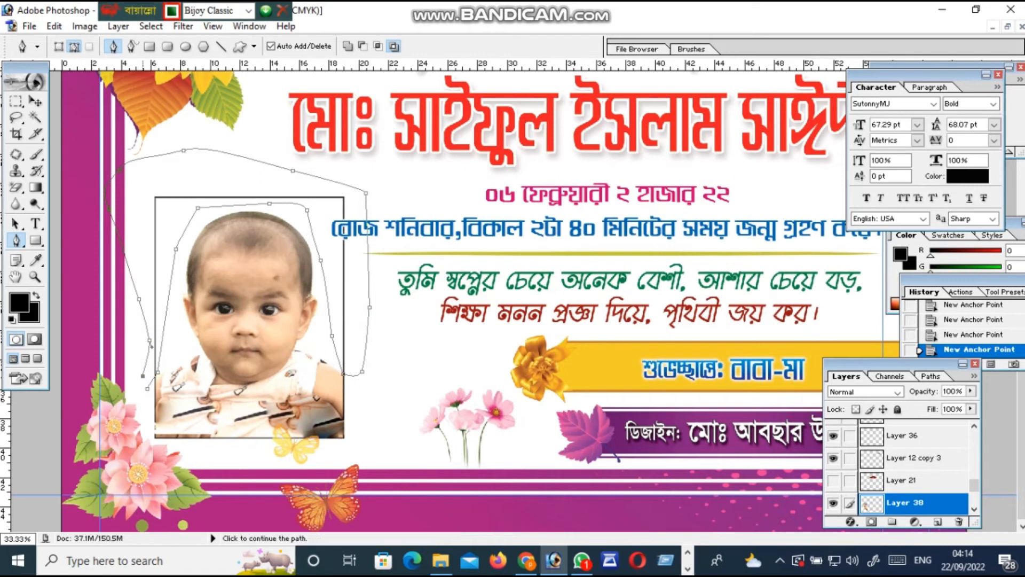
Convert the path to a selection, delete the white background, and deselect
key("ctrl+Return")
key("Delete")
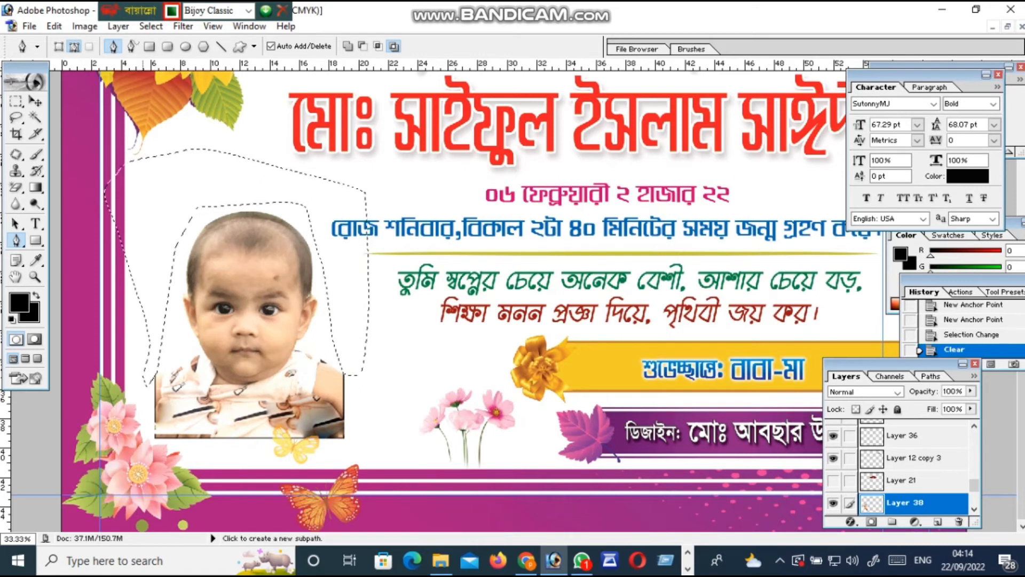
key("c")
key("ctrl+d")
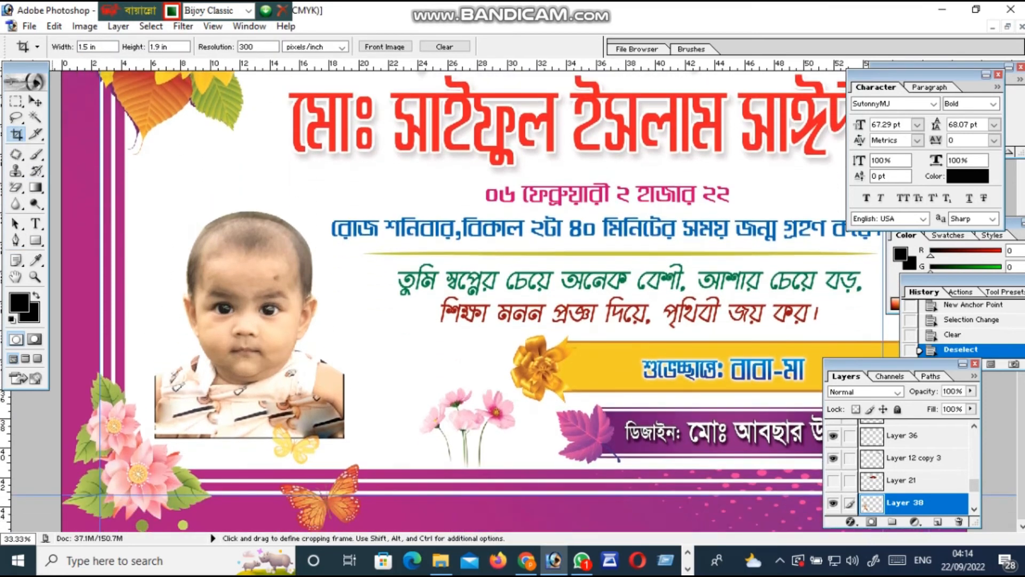
Fit the card on screen, zoom in closely on the baby photo, and pick the Pen tool
key("z")
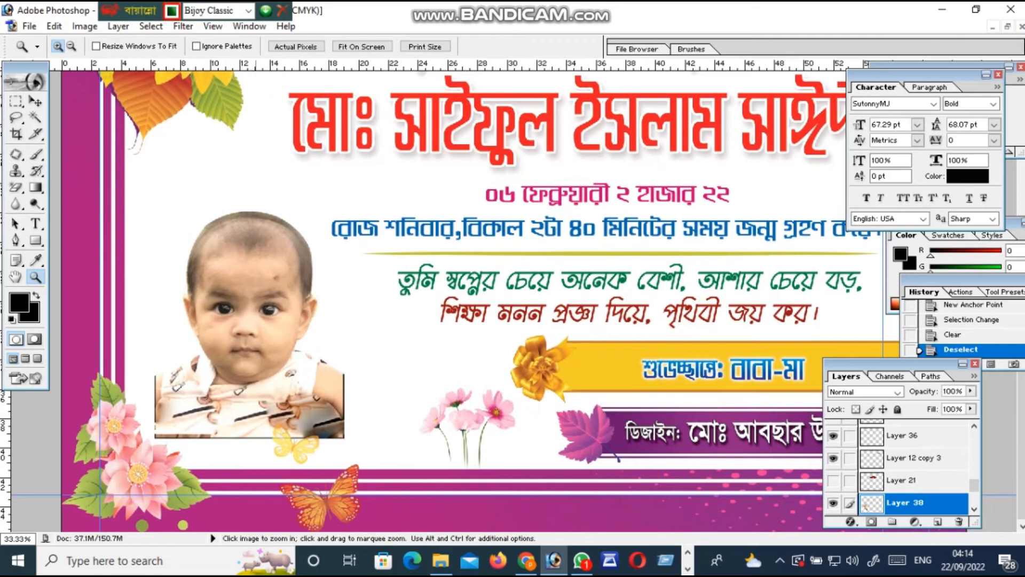
scroll(257, 301, "up", 1)
right_click(264, 302)
left_click(286, 311)
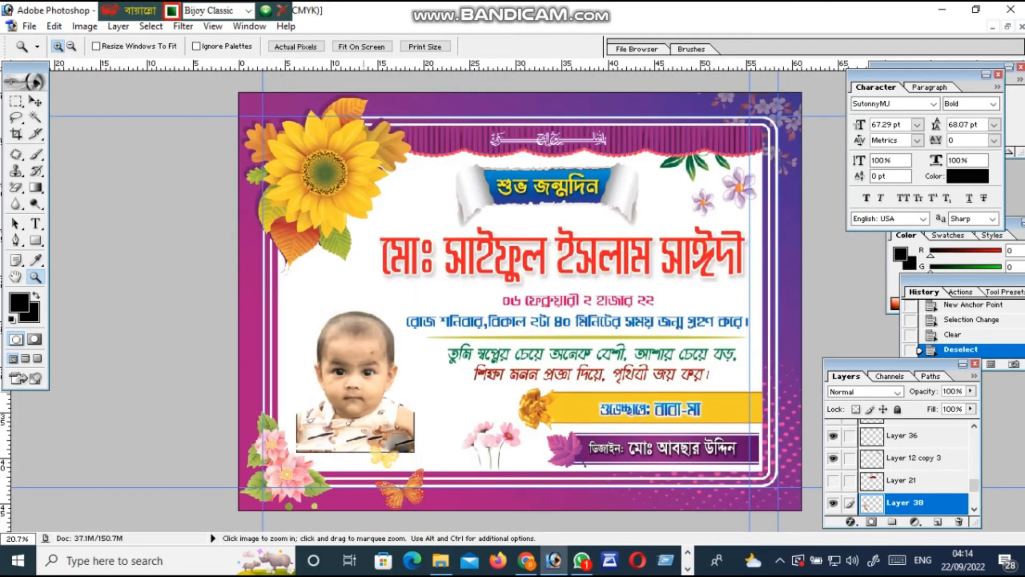
scroll(365, 393, "down", 2)
scroll(365, 393, "up", 2)
scroll(368, 393, "down", 3)
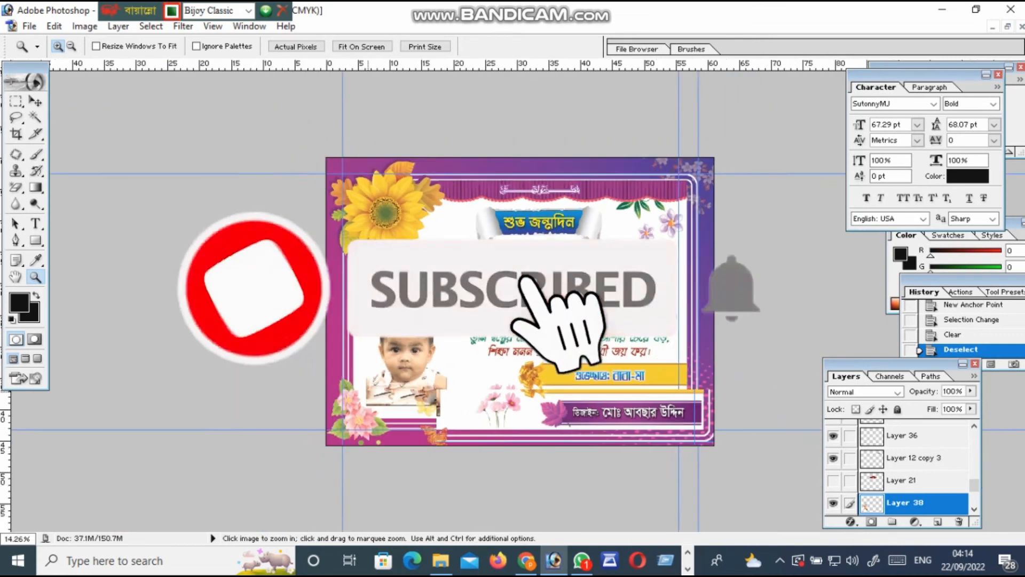
scroll(368, 393, "up", 1)
left_click(375, 432)
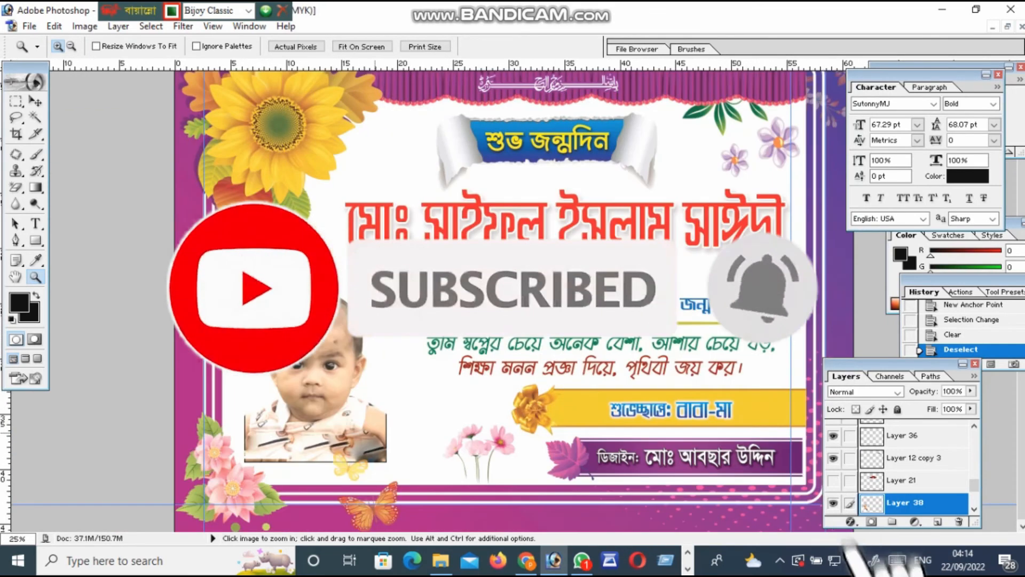
left_click(326, 431)
scroll(325, 431, "up", 1)
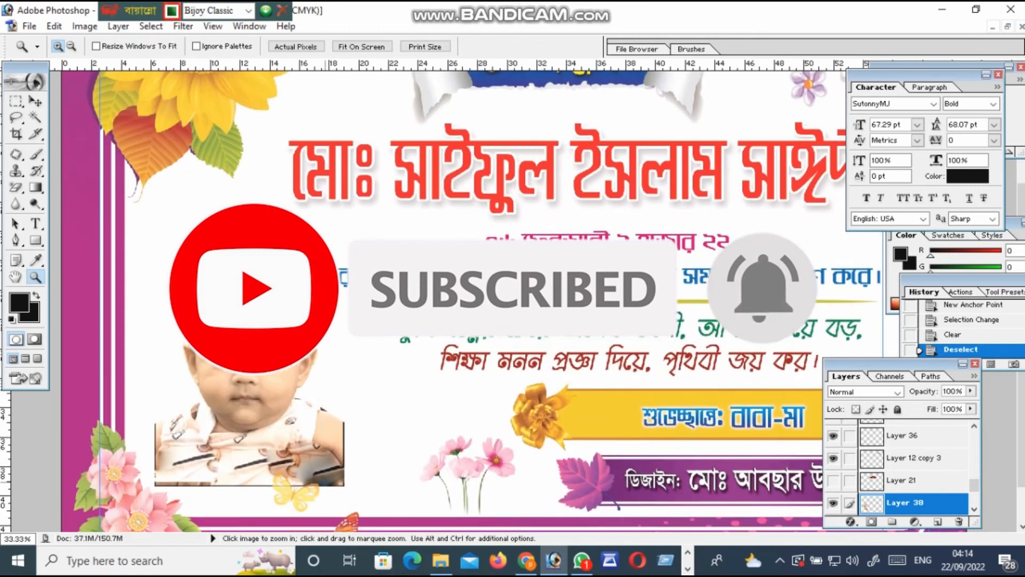
scroll(325, 431, "up", 1)
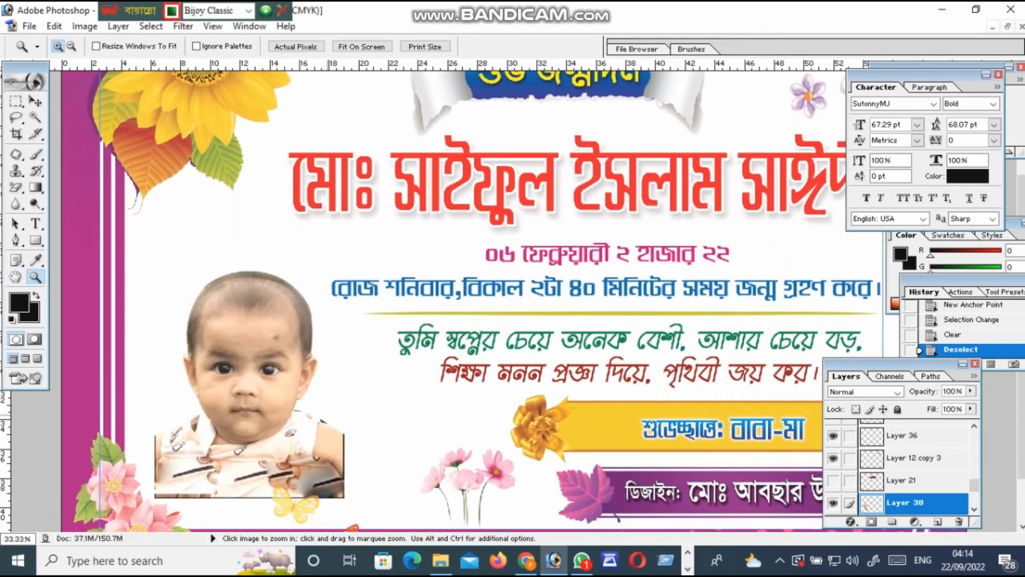
left_click(16, 241)
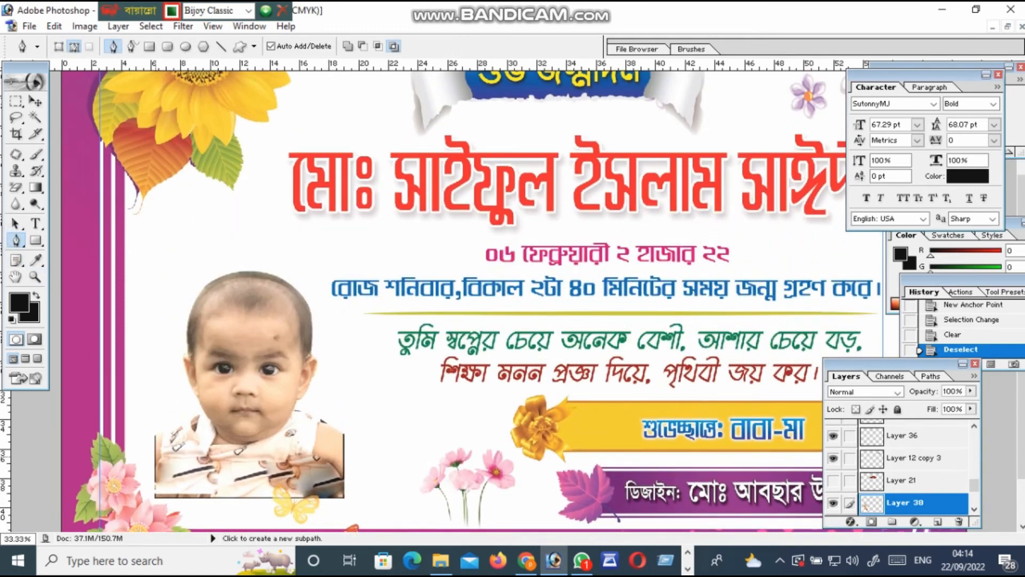
Trace the leftover patch beside the baby's left shoulder with the Pen and delete it
left_click(154, 455)
left_click(156, 409)
left_click(156, 410)
left_click(130, 424)
left_click(154, 455)
key("ctrl+Return")
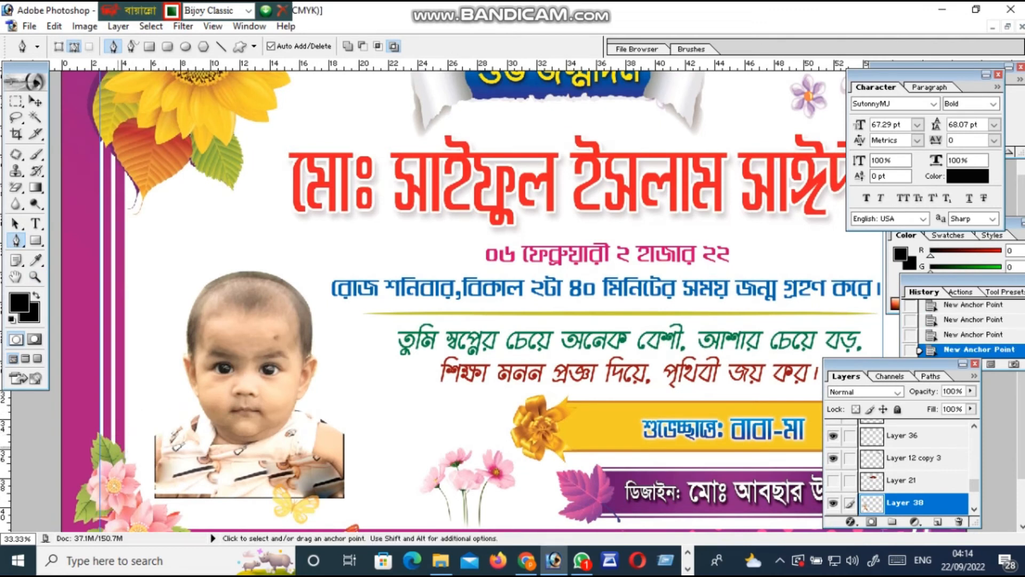
key("alt+BackSpace")
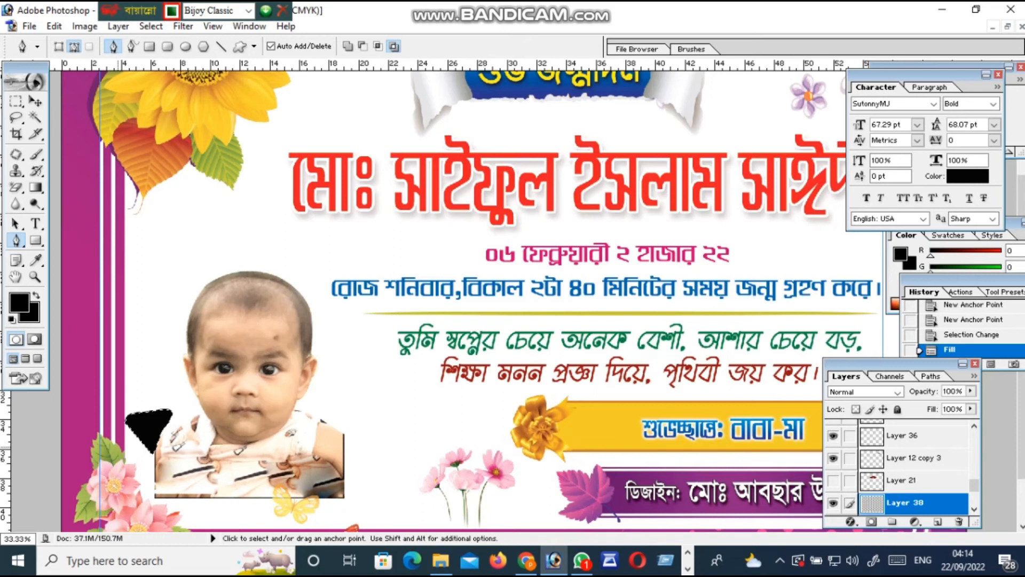
key("ctrl+z")
key("Delete")
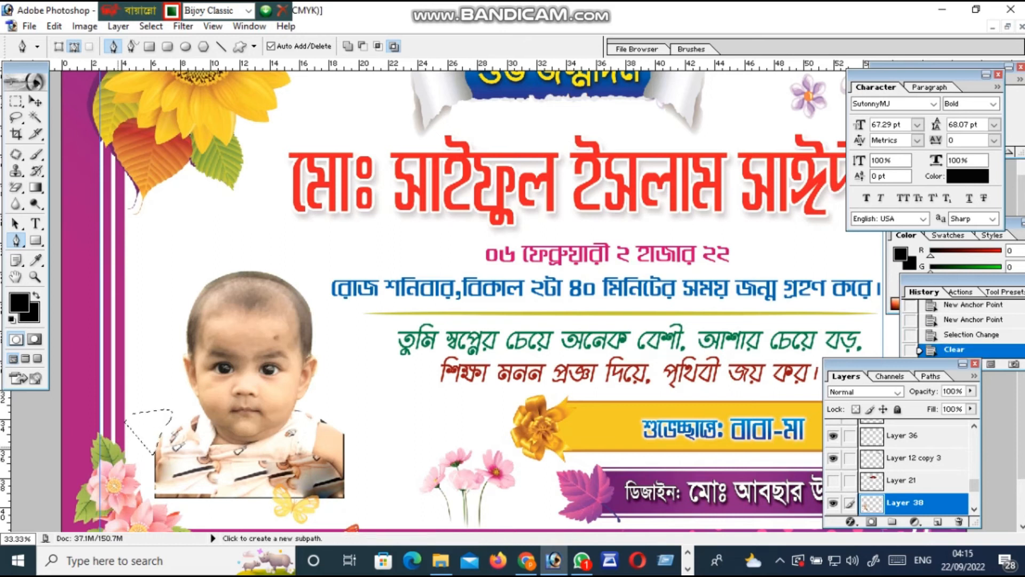
Outline the excess area at the baby's right shoulder and delete it
left_click(341, 430)
left_click(348, 450)
left_click(348, 450)
left_click(364, 441)
left_click(363, 418)
key("ctrl+Return")
key("Delete")
Deselect and fit the whole card on screen
left_click(18, 134)
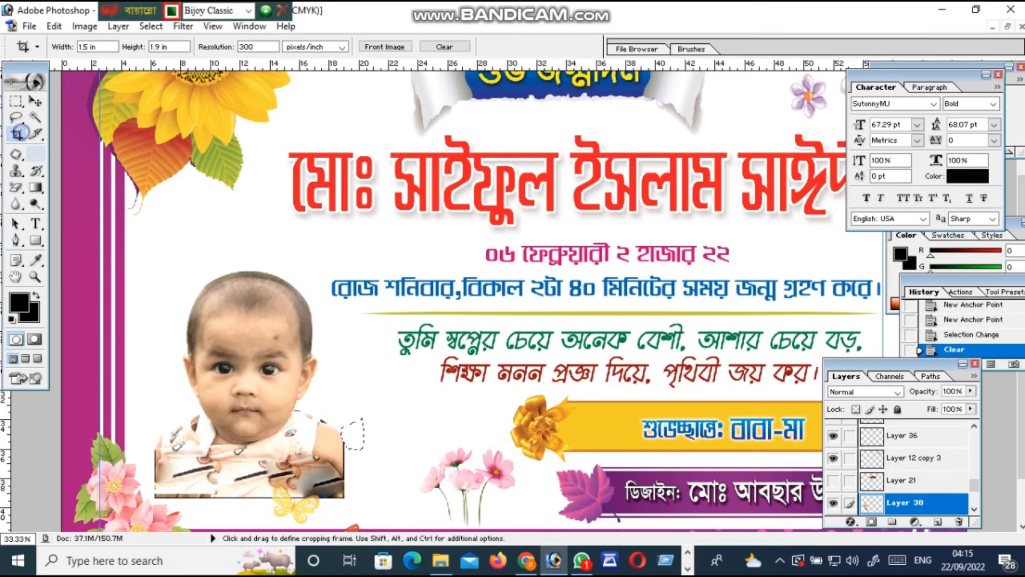
key("ctrl+d")
scroll(481, 299, "down", 2)
left_click(35, 276)
right_click(359, 255)
left_click(411, 266)
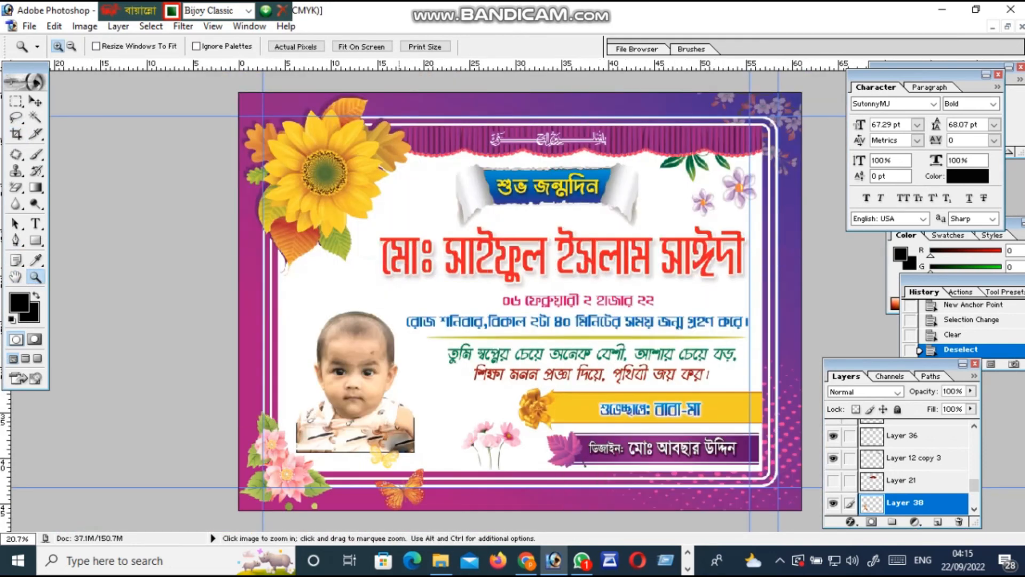
Select the top-left sunflower layer and move it slightly up and right
scroll(436, 272, "down", 2)
scroll(521, 300, "up", 2)
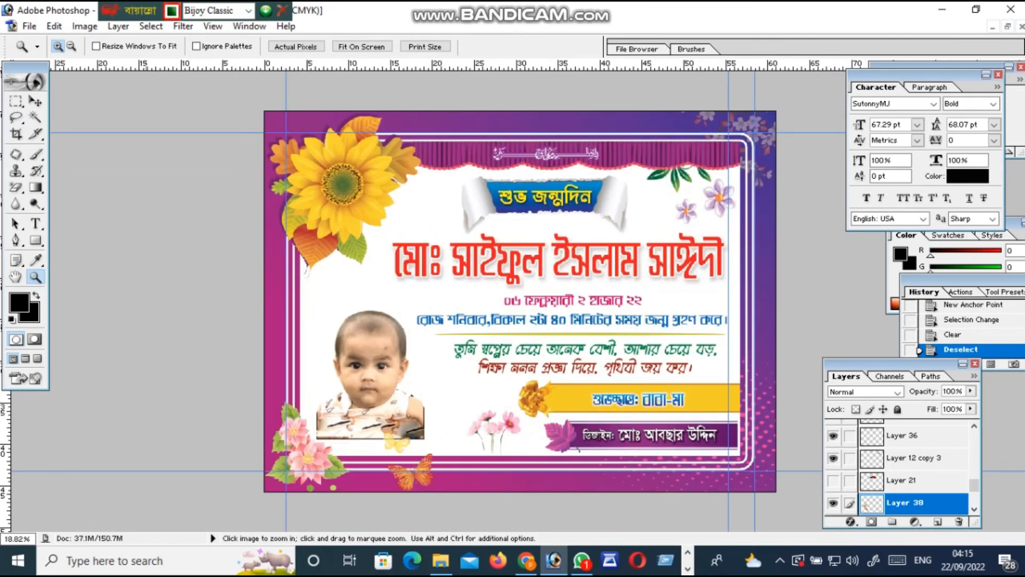
key("v")
left_click(343, 193)
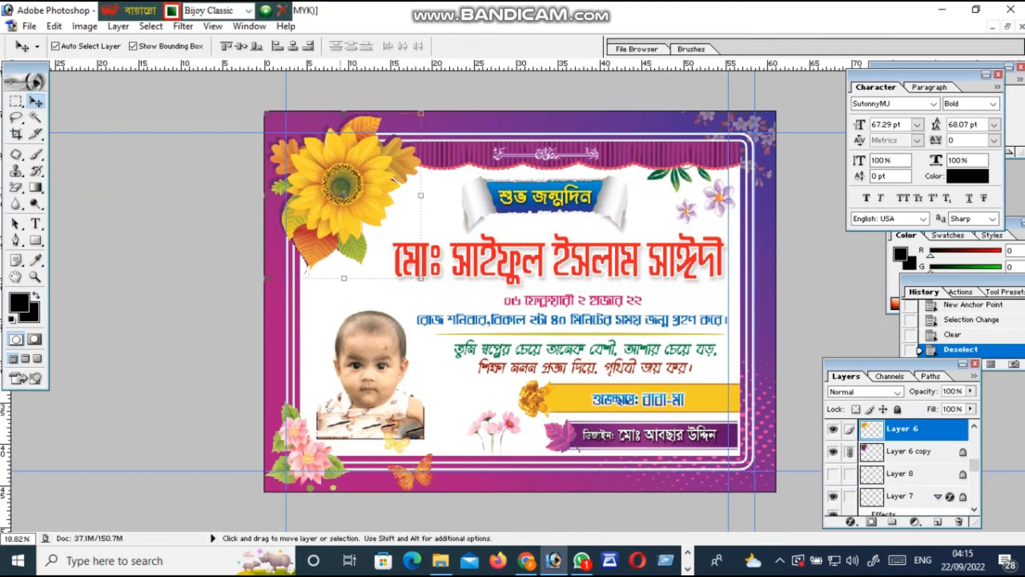
mouse_move(344, 194)
left_mouse_down()
mouse_move(331, 211)
mouse_move(348, 184)
left_mouse_up()
Fit the whole card on screen using the Zoom tool's Fit On Screen
scroll(347, 184, "up", 1)
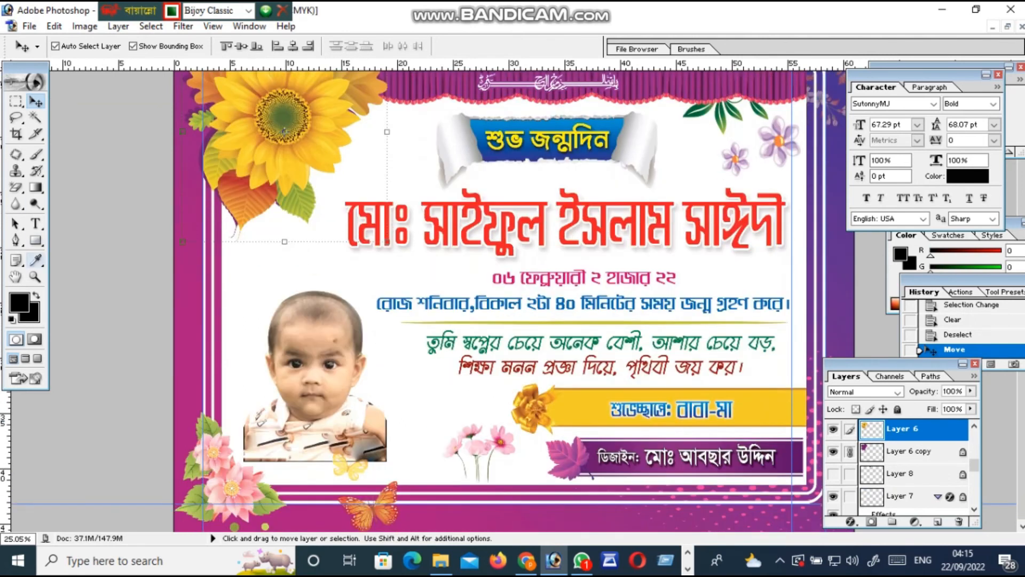
left_click(34, 277)
right_click(577, 227)
left_click(593, 236)
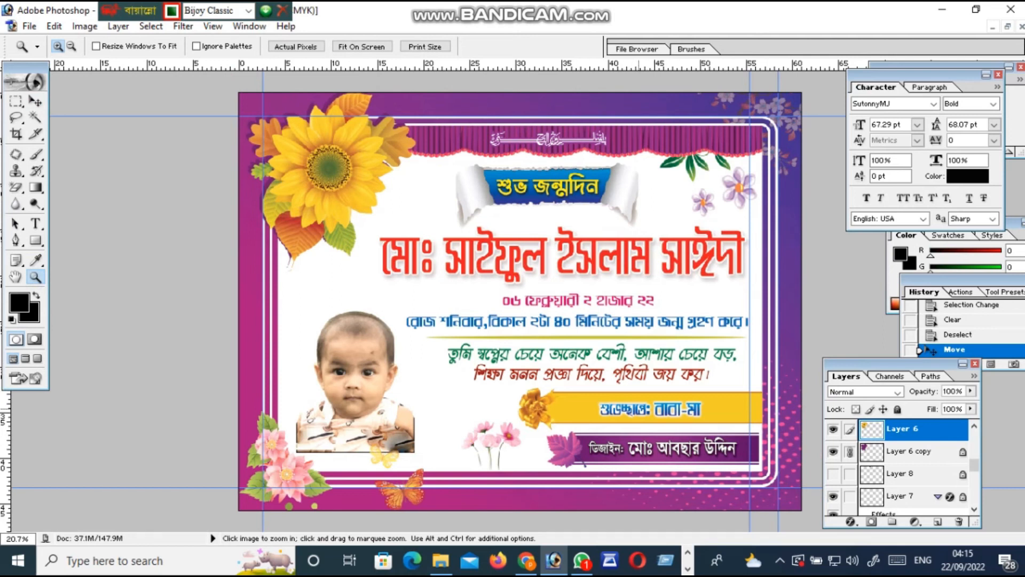
scroll(639, 409, "down", 5)
scroll(639, 410, "up", 4)
scroll(638, 409, "down", 3)
scroll(638, 409, "up", 2)
scroll(639, 409, "up", 1)
scroll(639, 409, "down", 3)
scroll(638, 409, "up", 3)
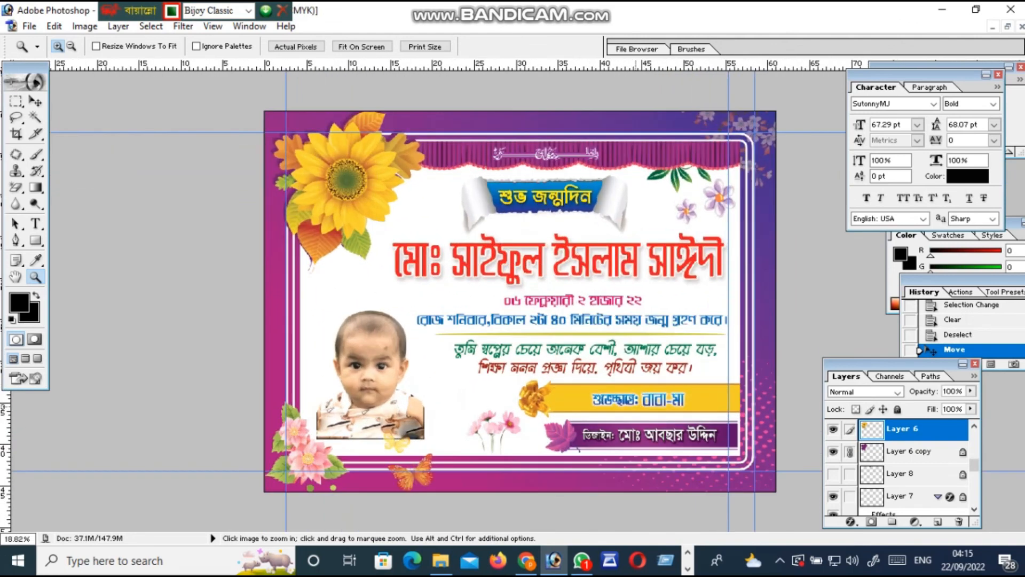
scroll(520, 307, "up", 1)
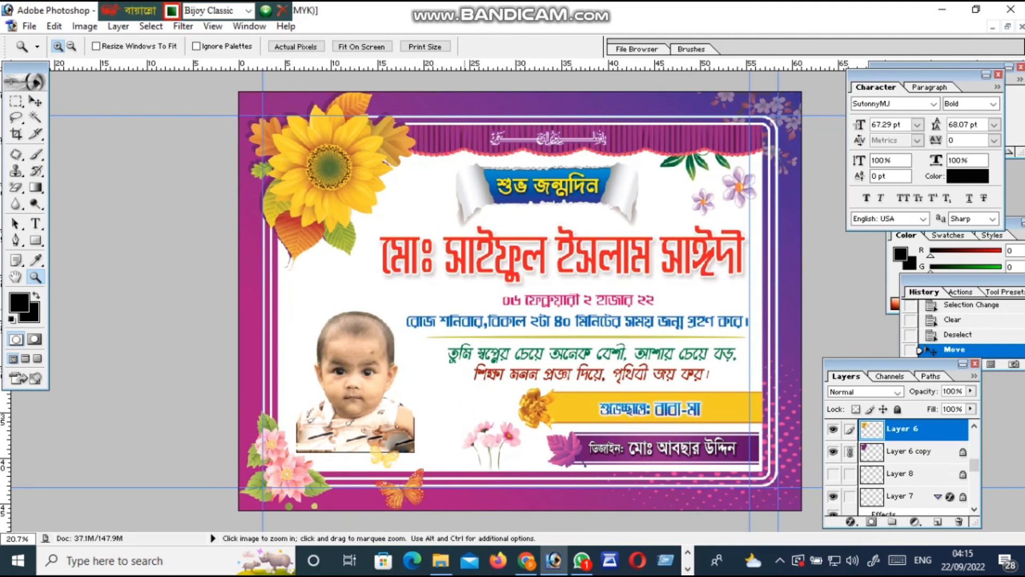
scroll(465, 306, "down", 3)
scroll(465, 307, "up", 3)
scroll(465, 306, "down", 2)
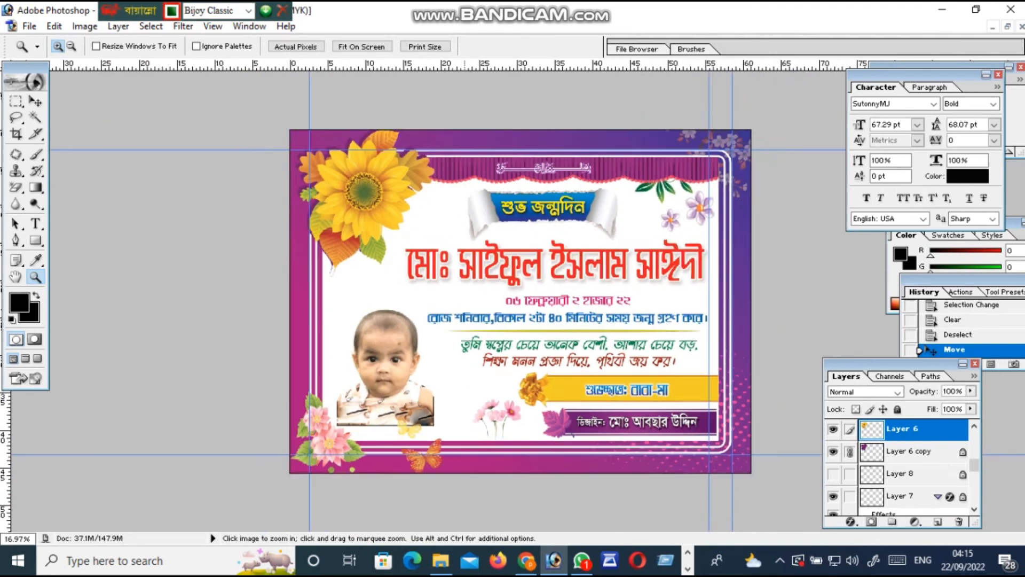
scroll(520, 301, "up", 3)
scroll(520, 301, "down", 2)
scroll(520, 301, "up", 2)
scroll(520, 301, "down", 2)
scroll(521, 301, "up", 1)
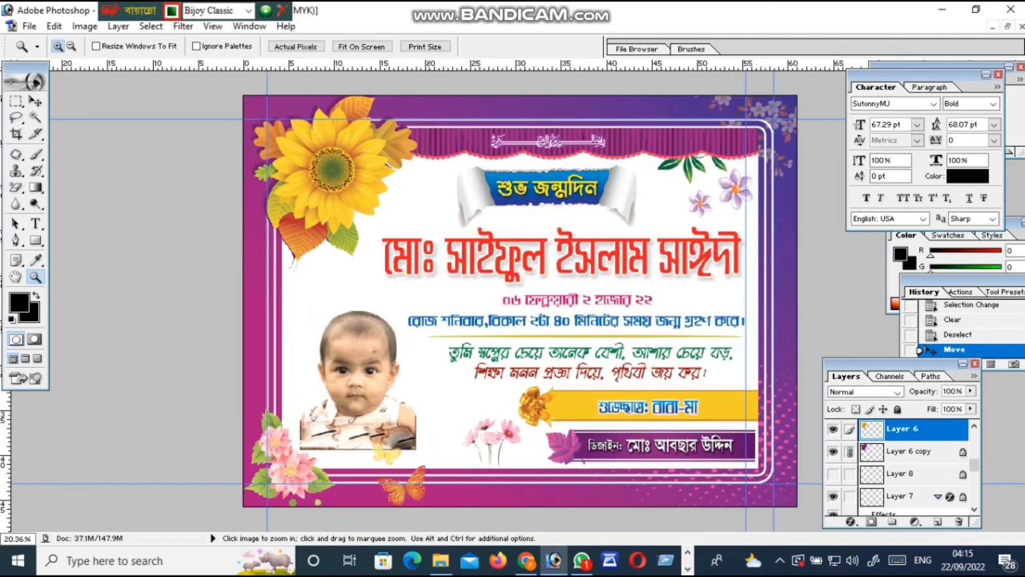
scroll(520, 301, "down", 2)
right_click(427, 264)
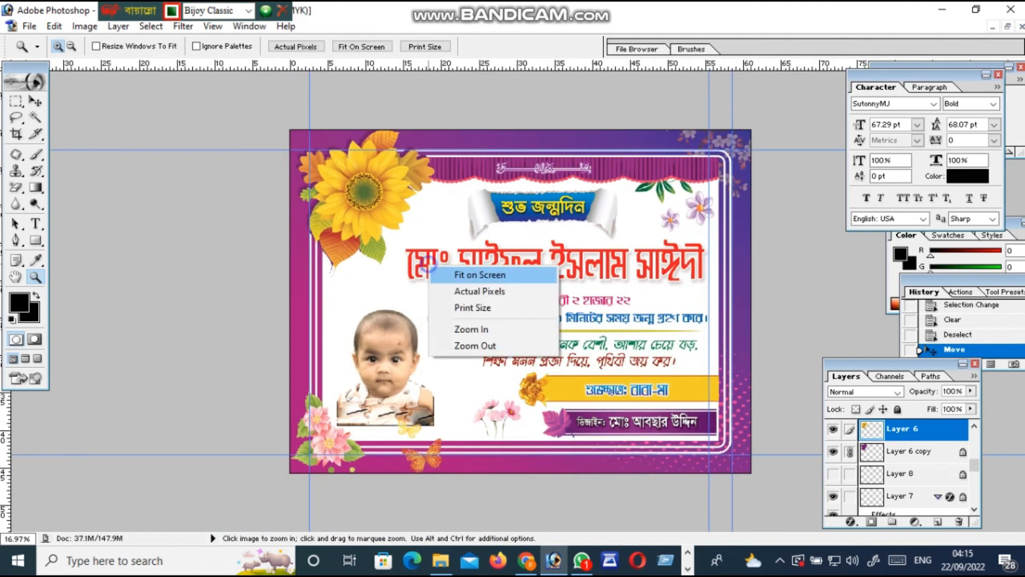
left_click(479, 274)
scroll(453, 276, "down", 6)
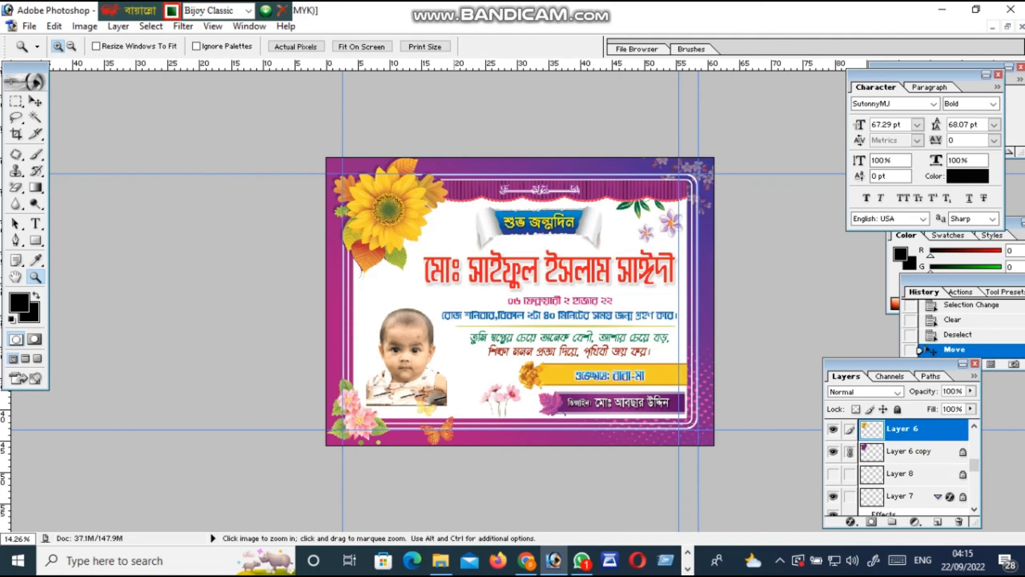
scroll(520, 302, "up", 1)
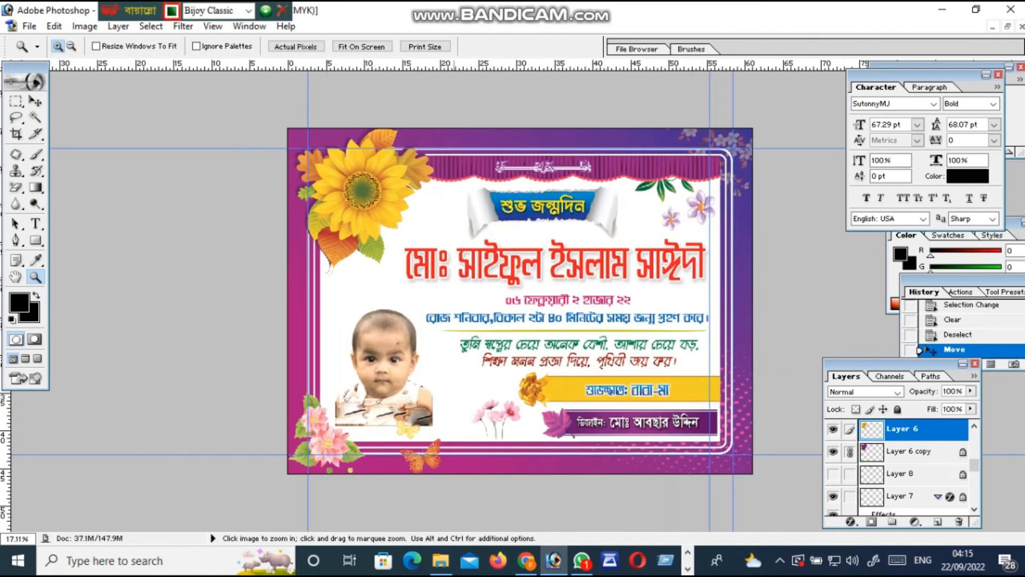
scroll(454, 277, "down", 3)
scroll(454, 278, "up", 2)
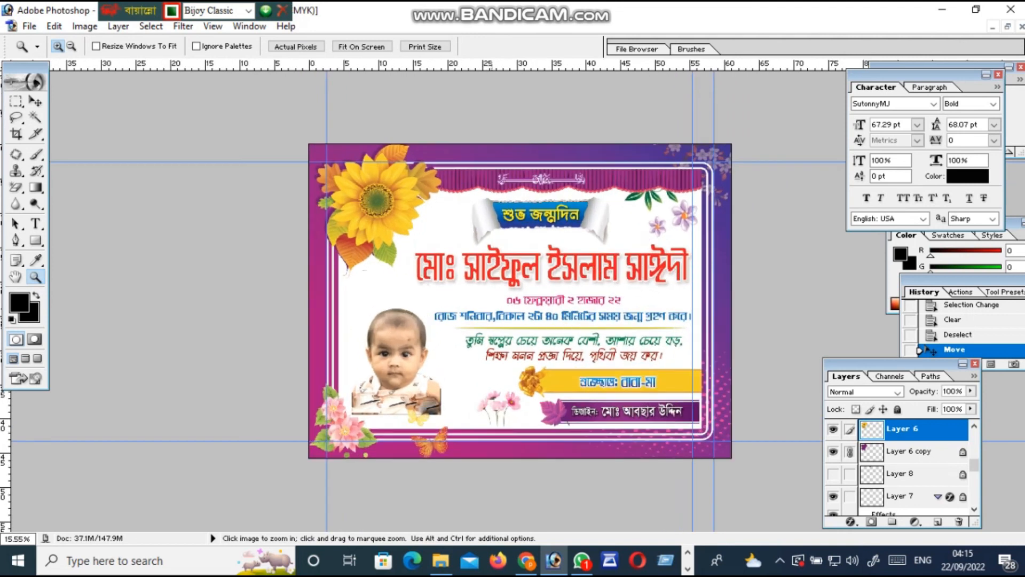
key("ctrl+minus")
key("ctrl+plus")
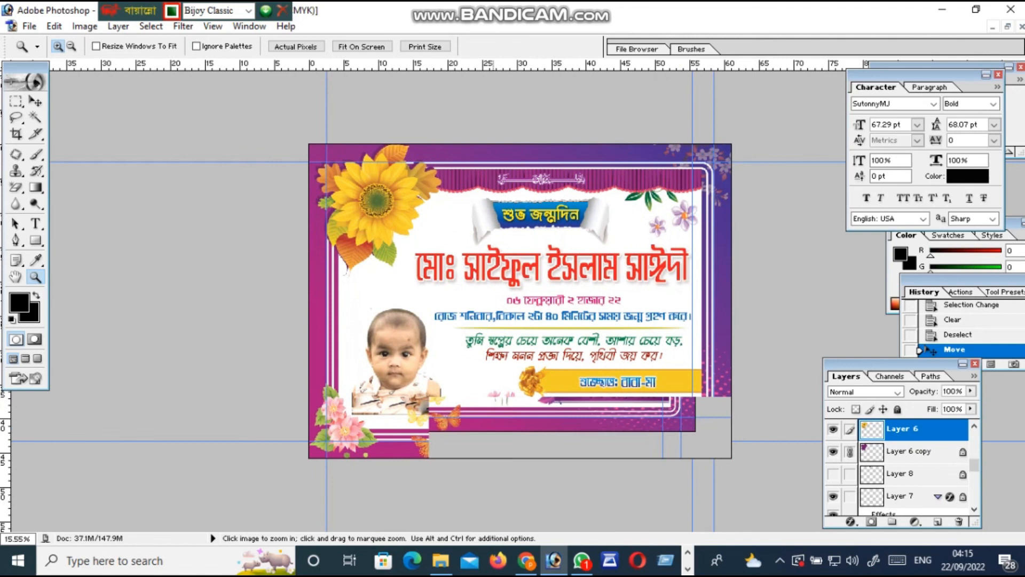
key("ctrl+minus")
key("ctrl+plus")
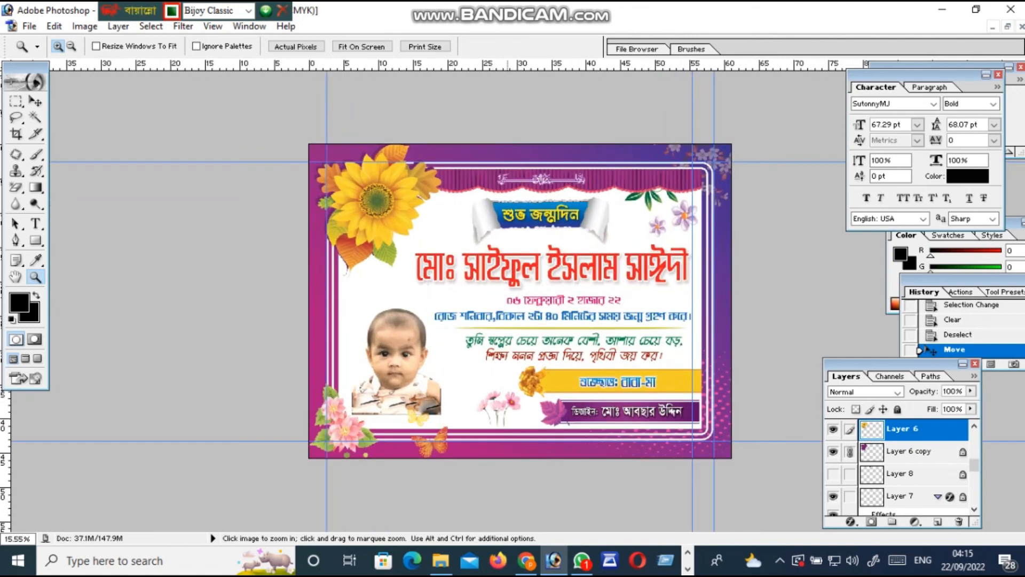
scroll(507, 299, "down", 1)
scroll(507, 299, "up", 4)
scroll(508, 299, "down", 3)
scroll(521, 301, "up", 3)
scroll(521, 300, "down", 1)
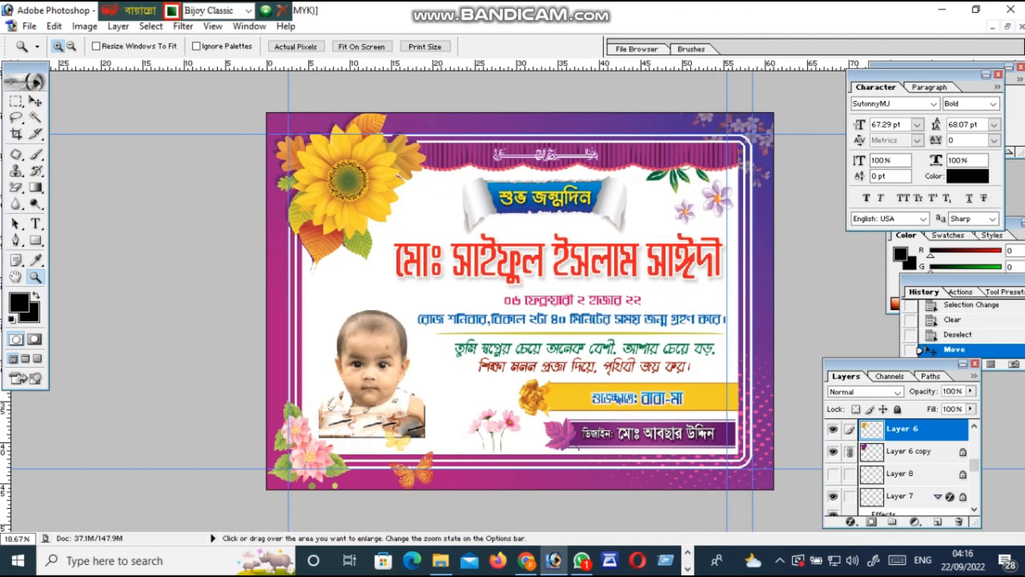
key("c")
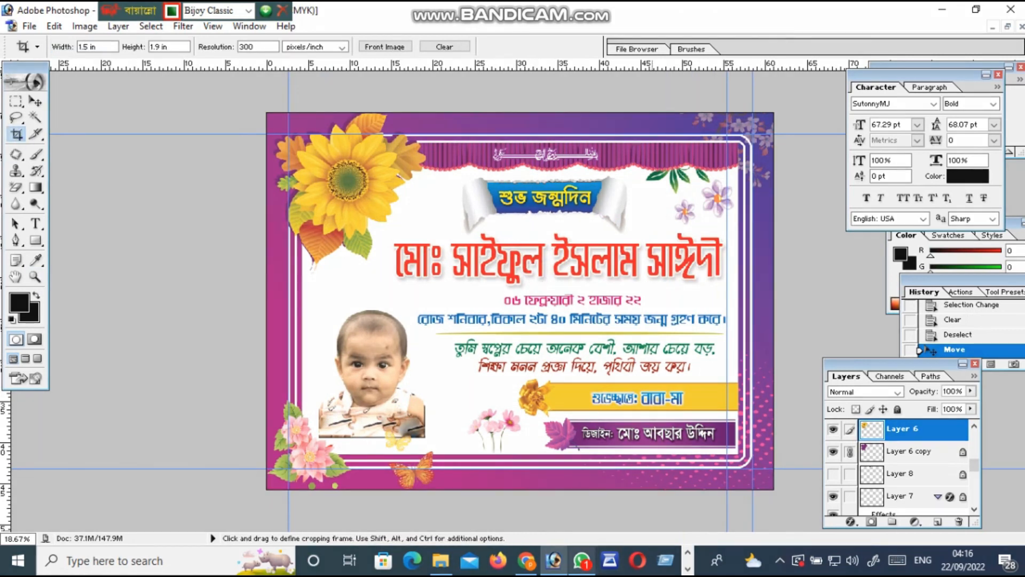
mouse_move(527, 560)
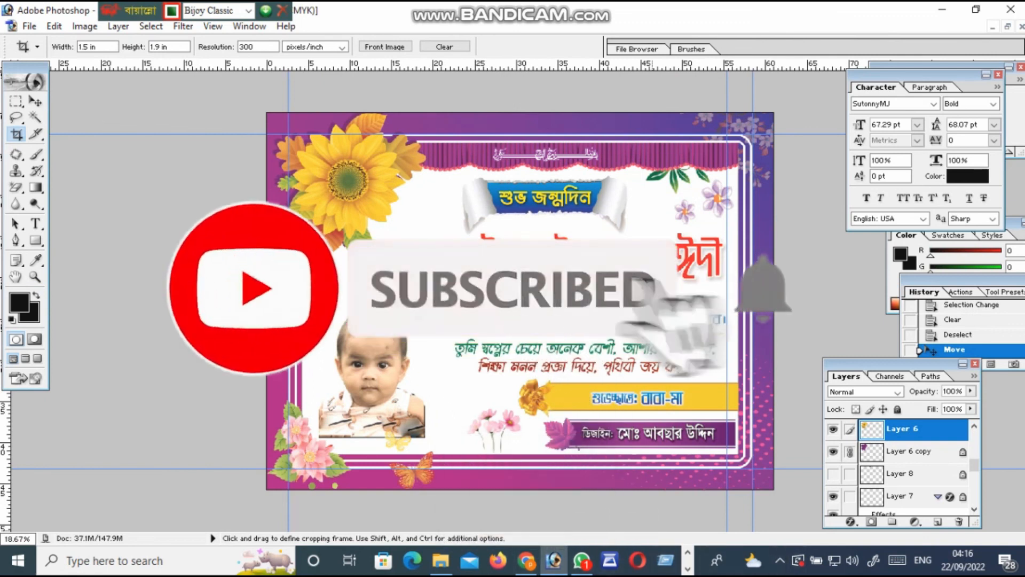